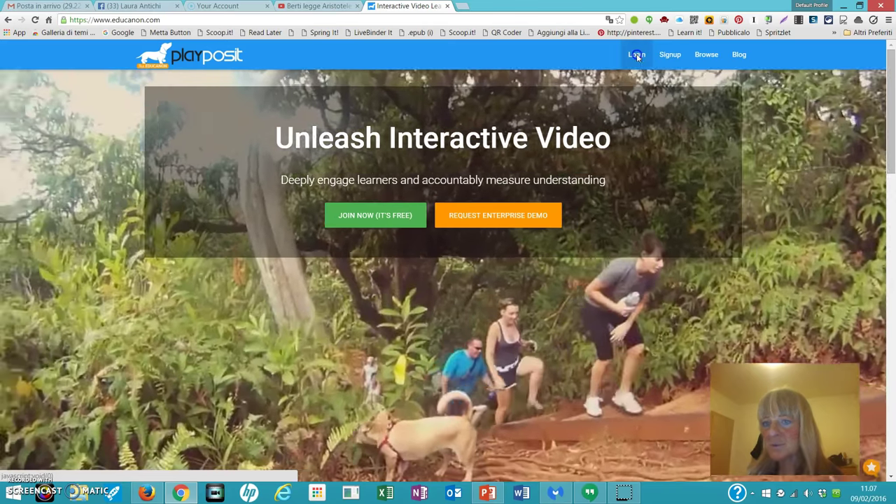
Log in to the PlayPosit account with the saved e-mail and password.
left_click(637, 56)
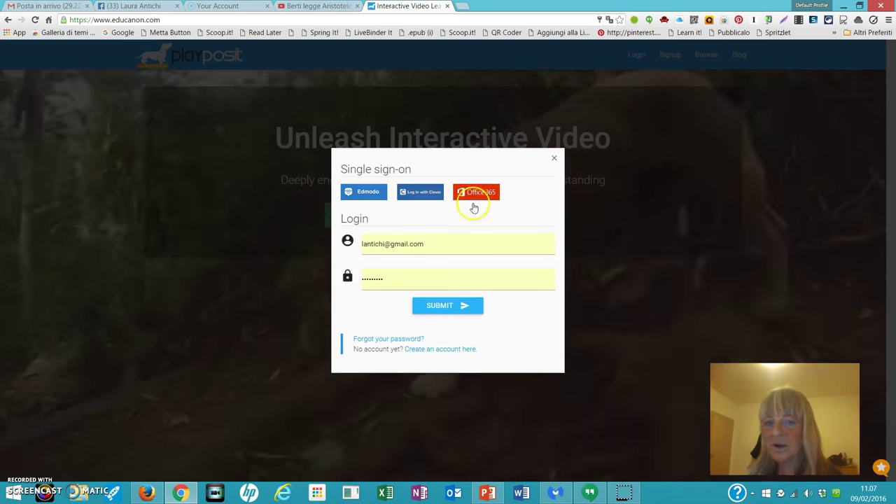
left_click(437, 305)
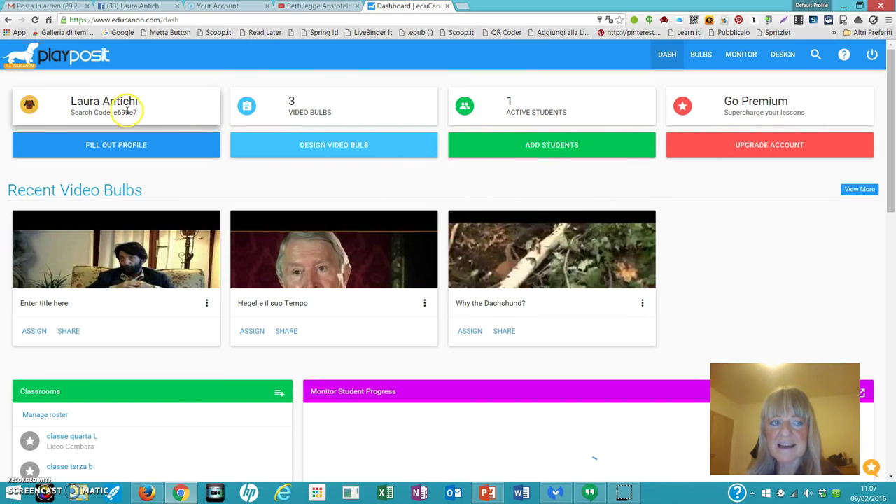
left_click_drag(119, 117, 63, 117)
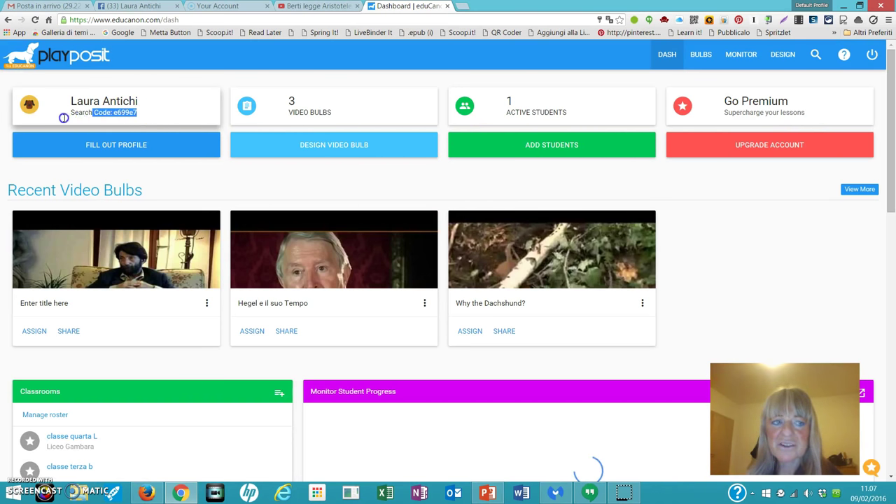
left_click(66, 141)
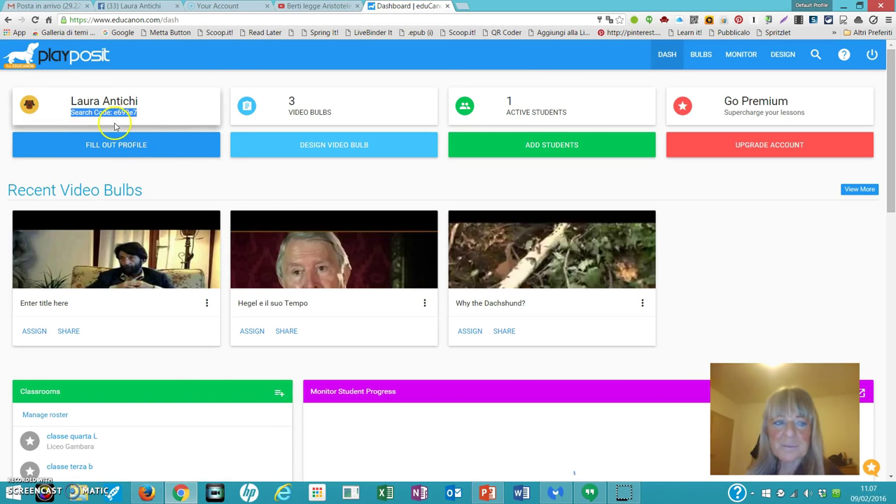
left_click(181, 115)
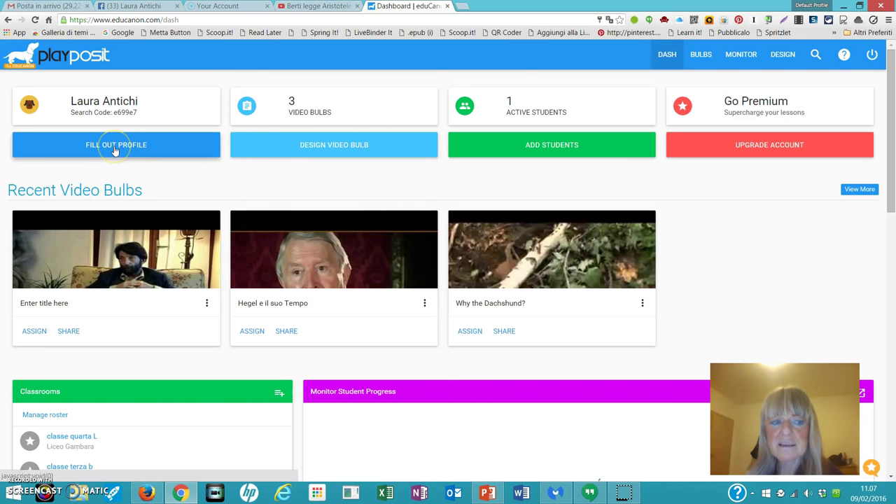
Start a new video bulb using the URL copied from the open YouTube video "Berti legge Aristotele".
left_click(318, 147)
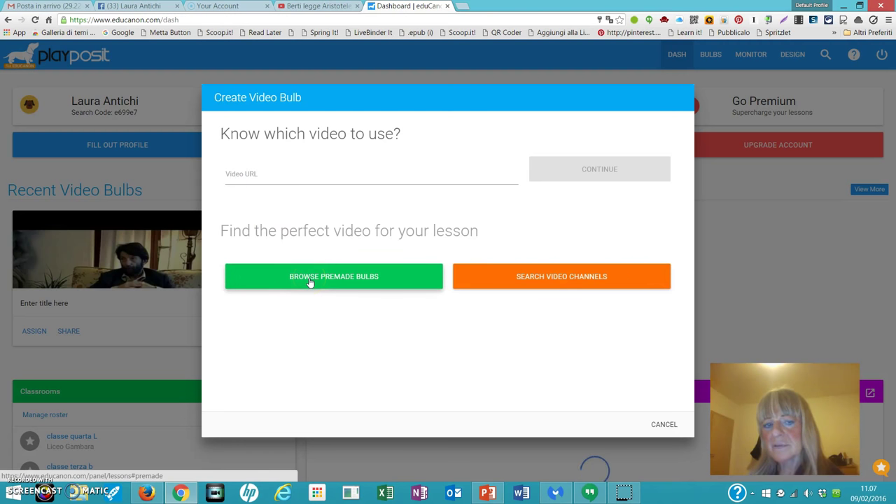
left_click(530, 281)
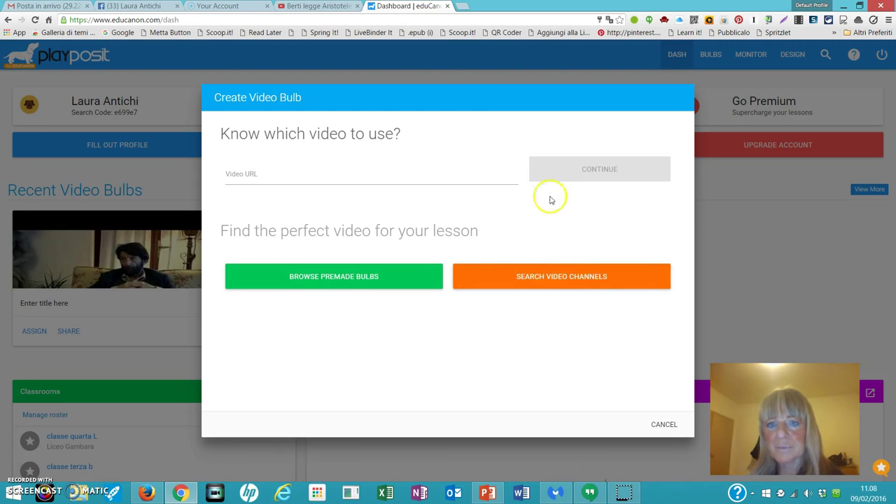
left_click(254, 176)
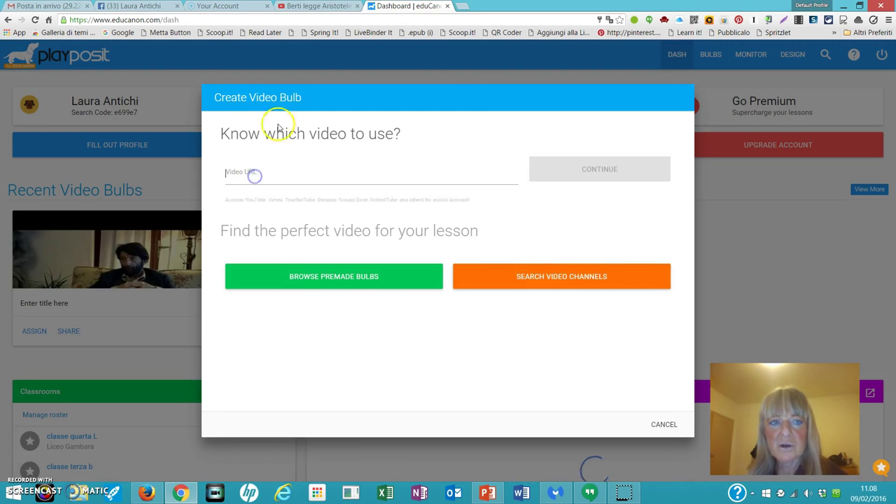
left_click(315, 8)
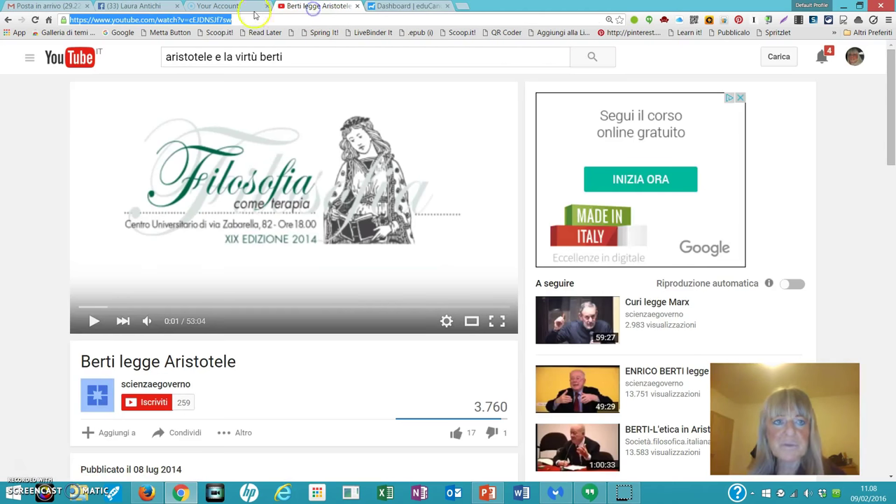
right_click(159, 23)
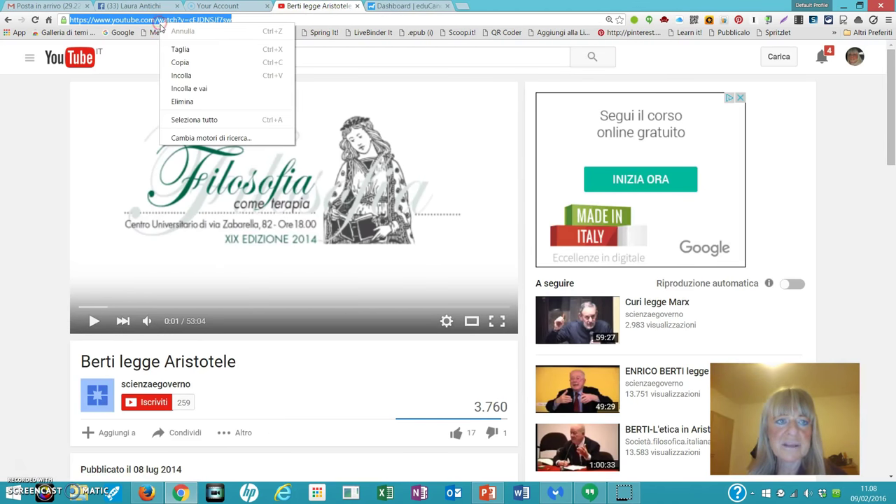
left_click(177, 62)
left_click(390, 14)
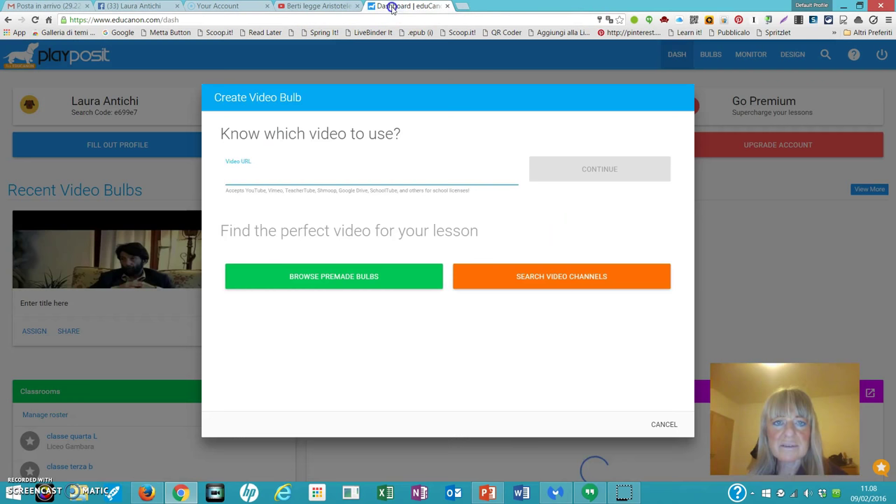
type("https://www.youtube.com/watch?v=cEJDNSJf7sw")
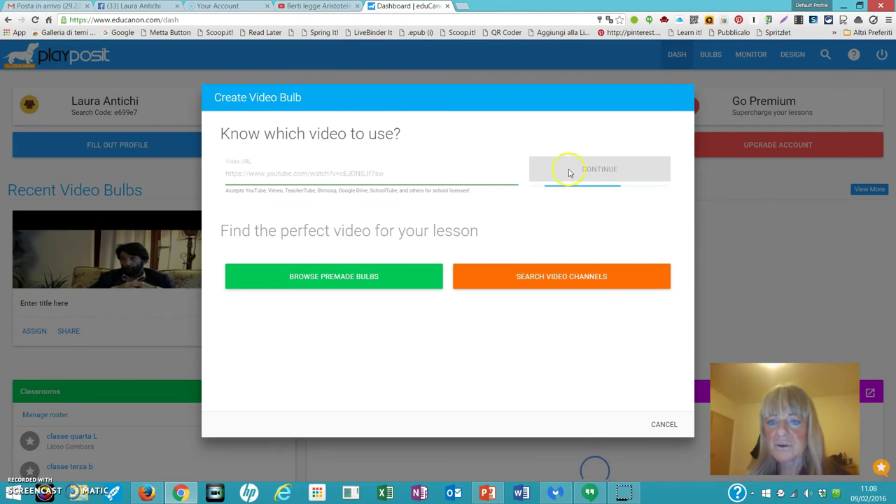
left_click(587, 173)
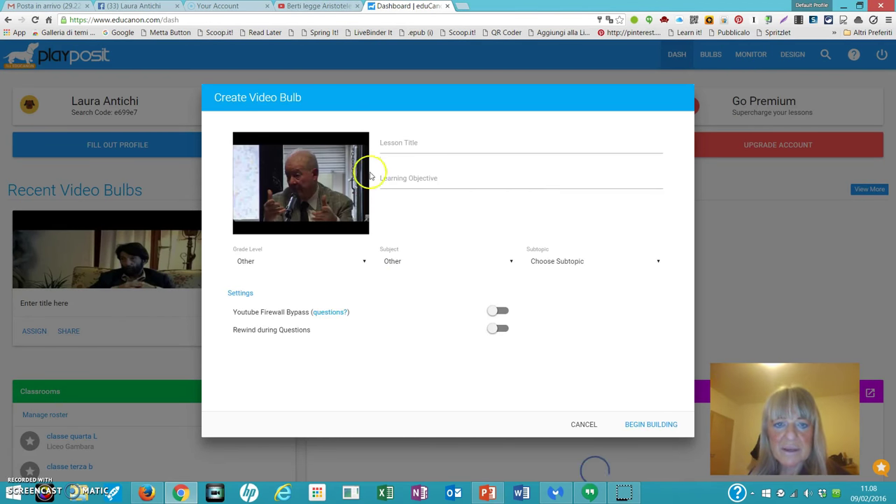
Title the lesson "Aristotele" and enter the learning objective "Conoscere il concetto di felicità in Aristotele".
left_click(403, 142)
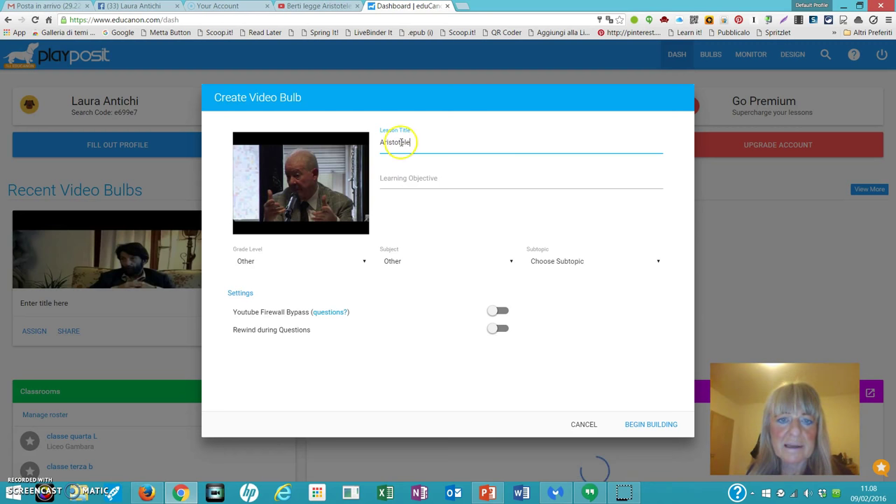
left_click(397, 183)
type("C")
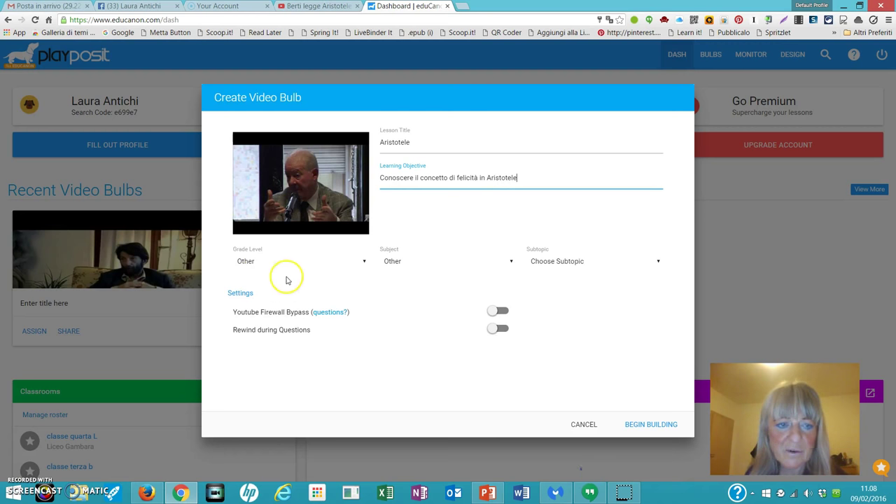
Classify the bulb as grade level 9th-12th, subject Social Studies, subtopic Psychology, and begin building it.
left_click(250, 251)
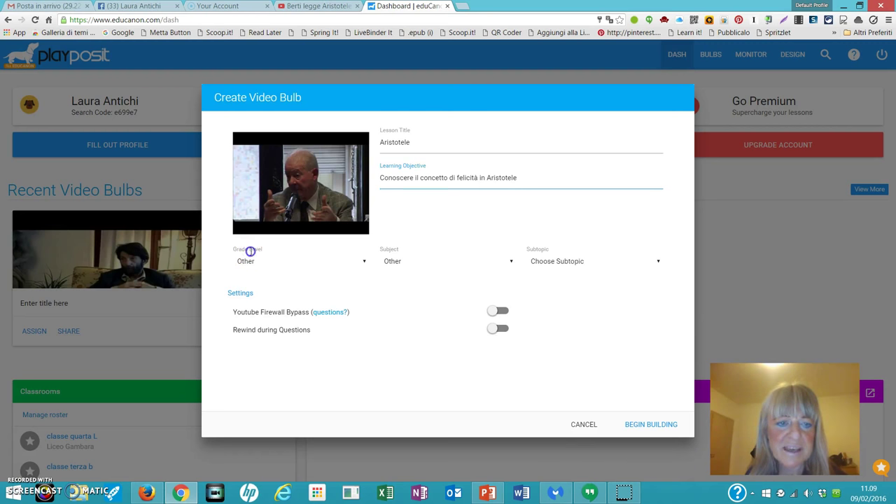
left_click(247, 264)
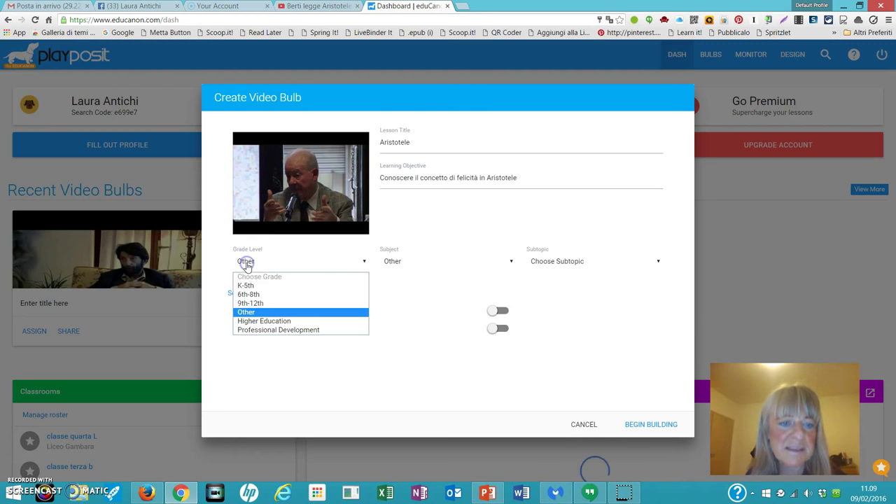
left_click(258, 305)
left_click(392, 262)
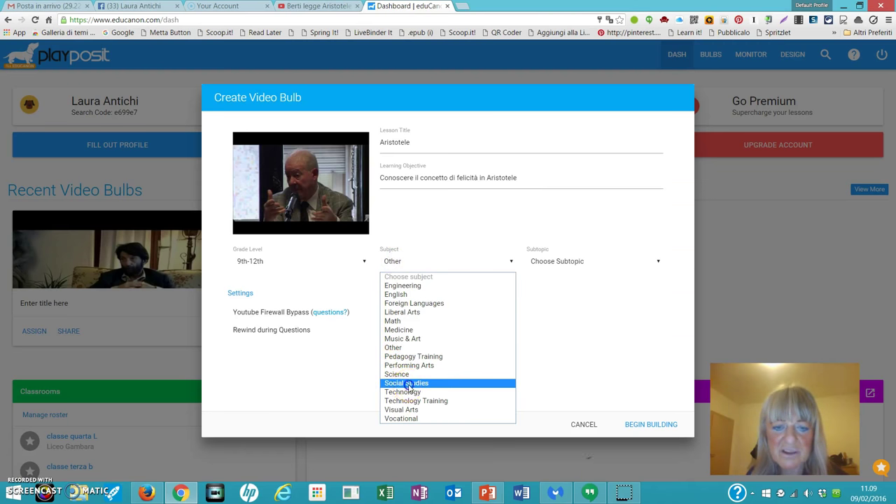
left_click(408, 384)
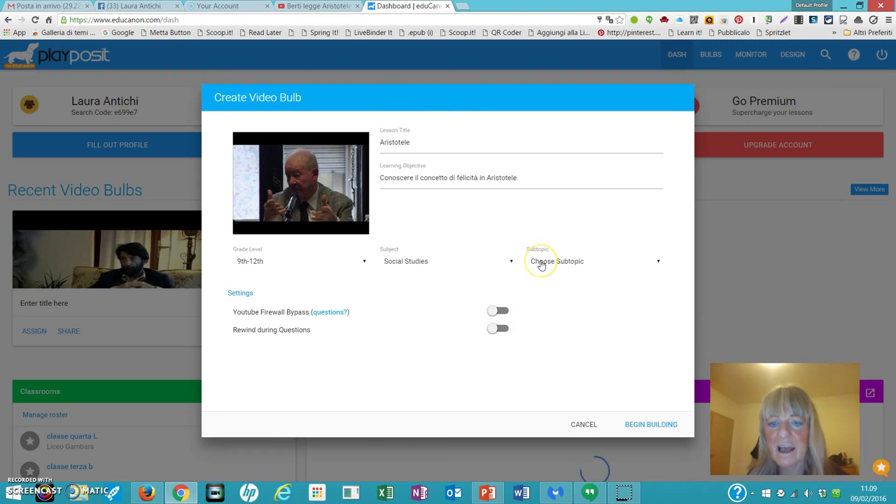
left_click(541, 264)
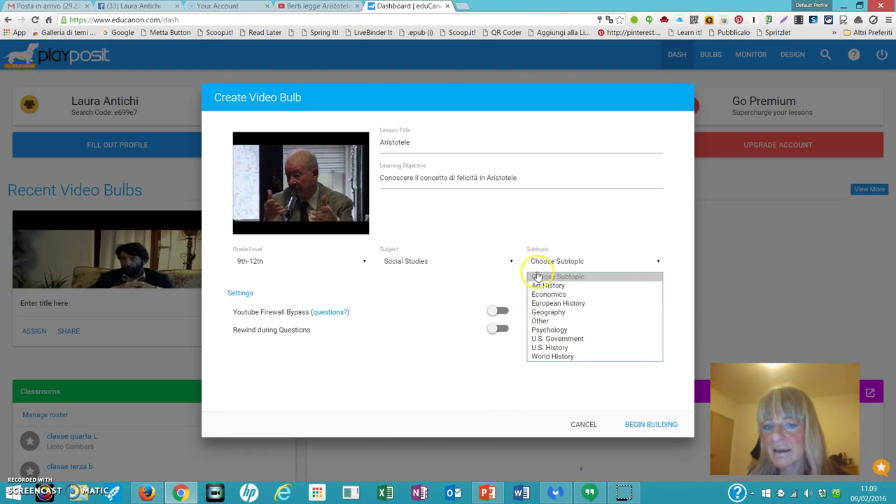
left_click(552, 332)
left_click(640, 430)
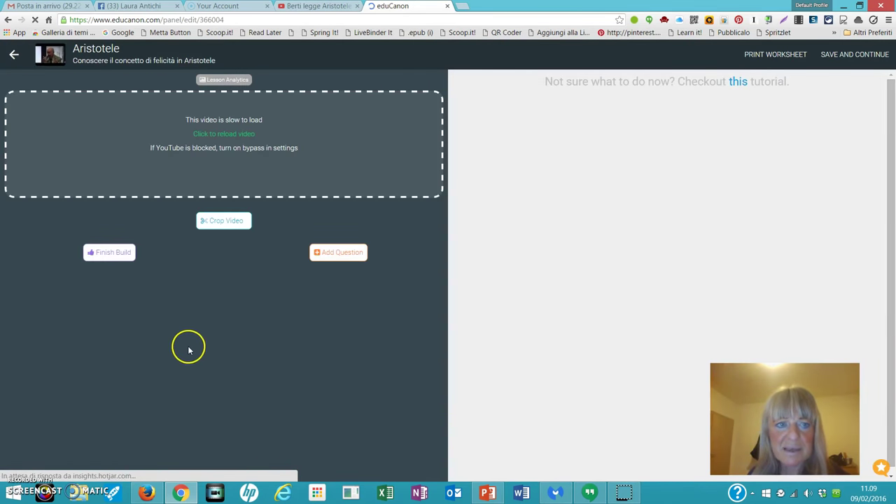
Sample the lesson video at about 8:35, pause it and return playback to the start.
left_click(84, 335)
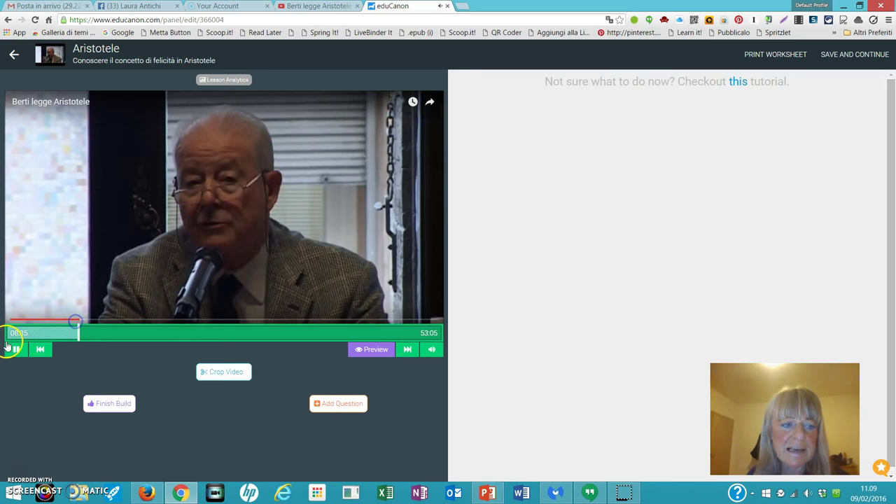
left_click(14, 349)
left_click_drag(80, 320, 10, 321)
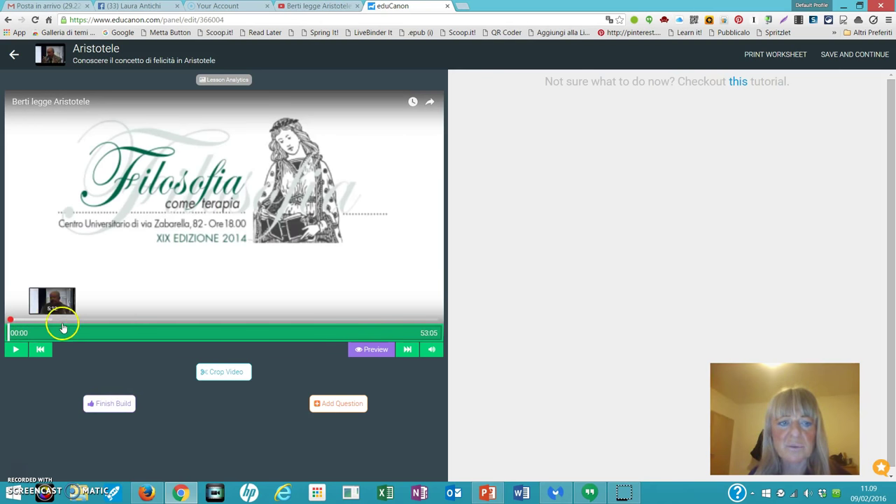
Crop the lesson video to the segment from 4:50 to 30:22.
left_click(216, 374)
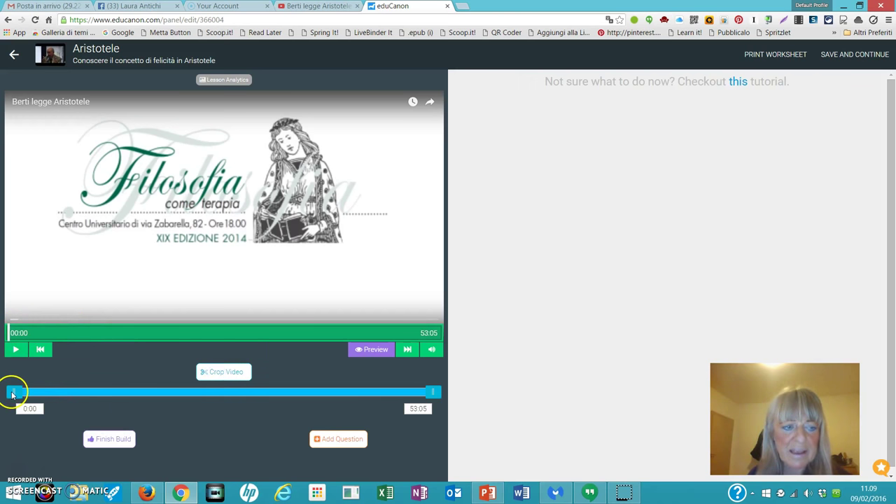
left_click_drag(19, 394, 51, 392)
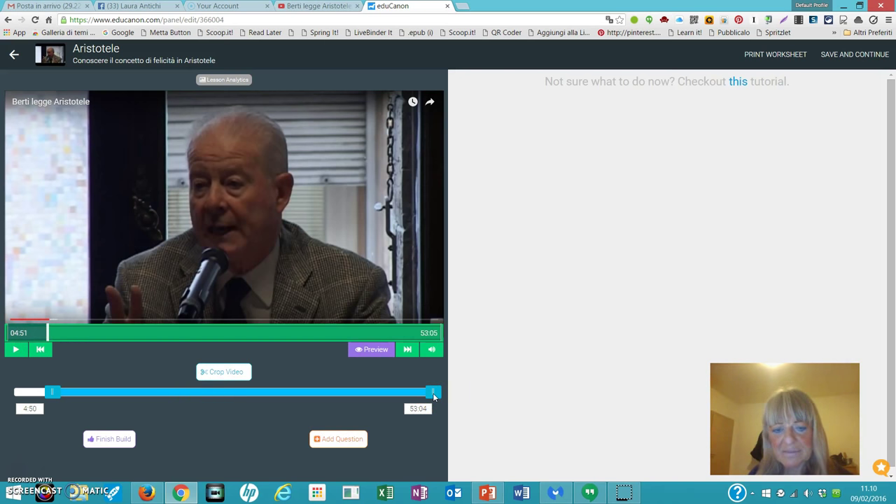
left_click_drag(433, 393, 380, 393)
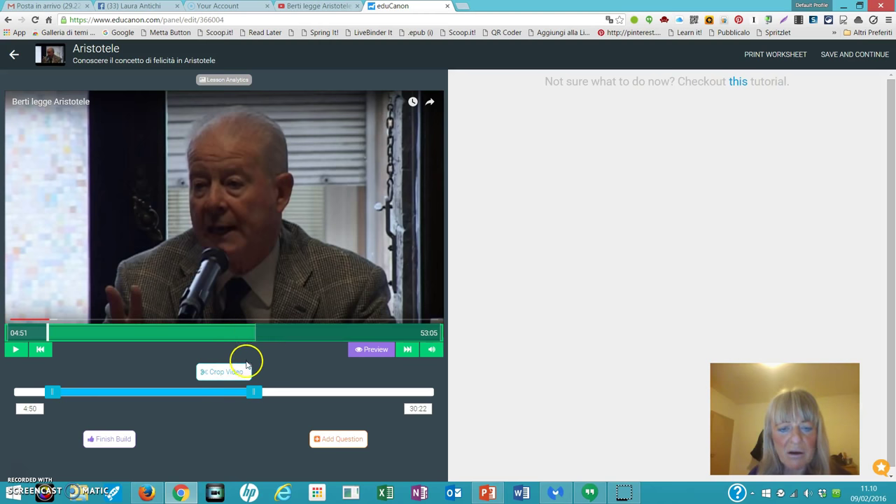
Preview the cropped lesson as students see it and reopen the Aristotele bulb for editing.
left_click(369, 351)
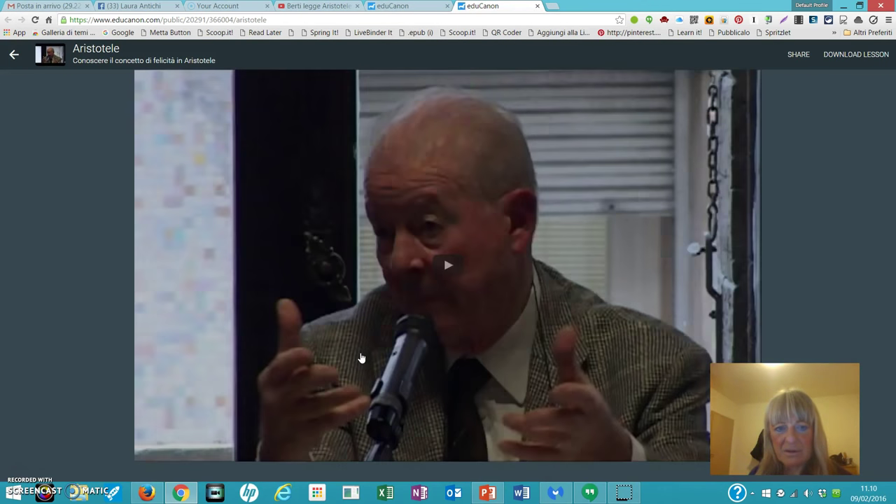
left_click(347, 351)
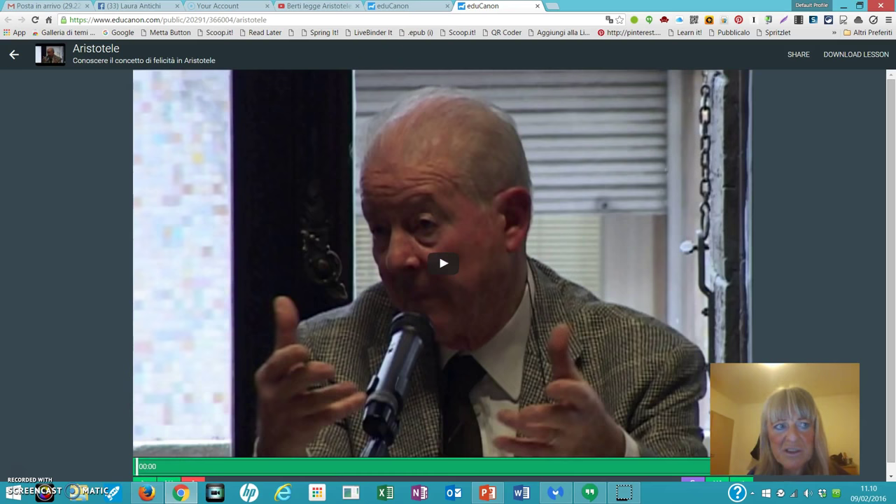
left_click(14, 56)
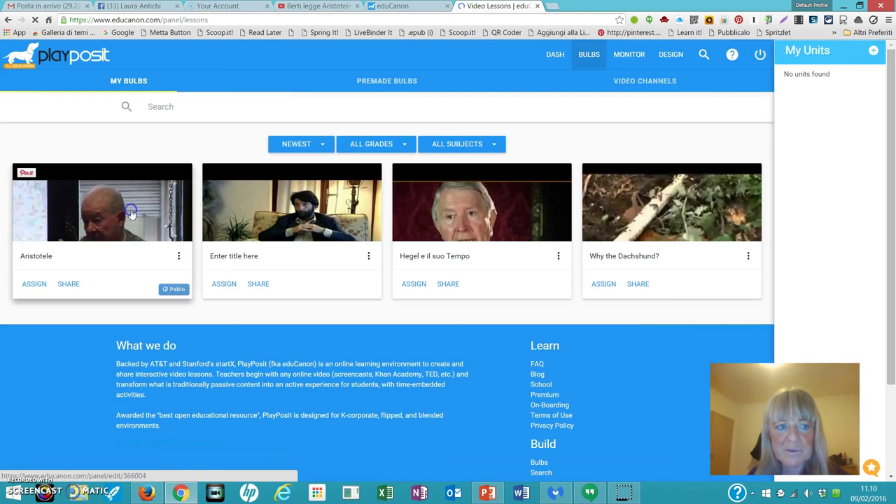
left_click(124, 218)
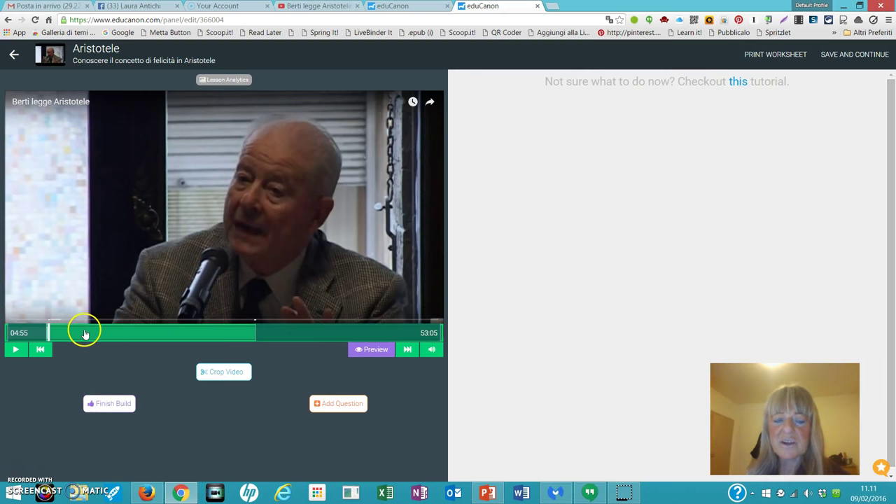
Advance the lesson video to 11:24, pause it and start a multiple choice question at that point.
left_click(21, 349)
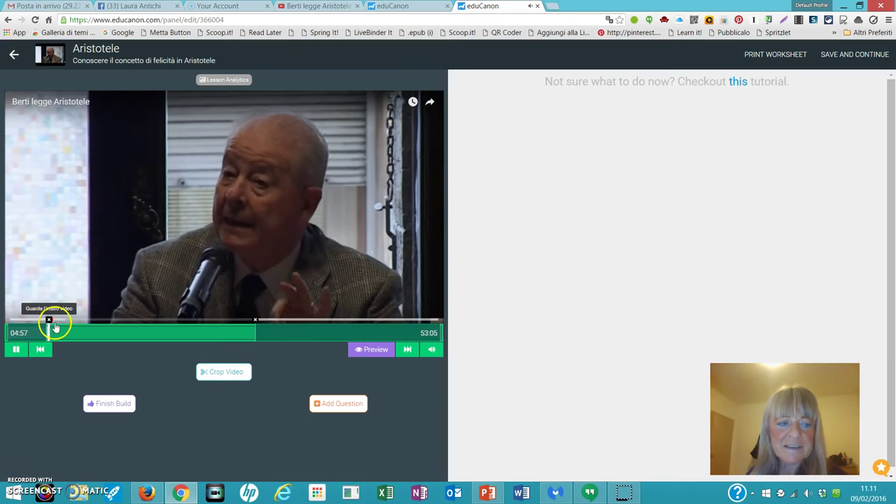
left_click_drag(54, 324, 102, 325)
left_click(15, 350)
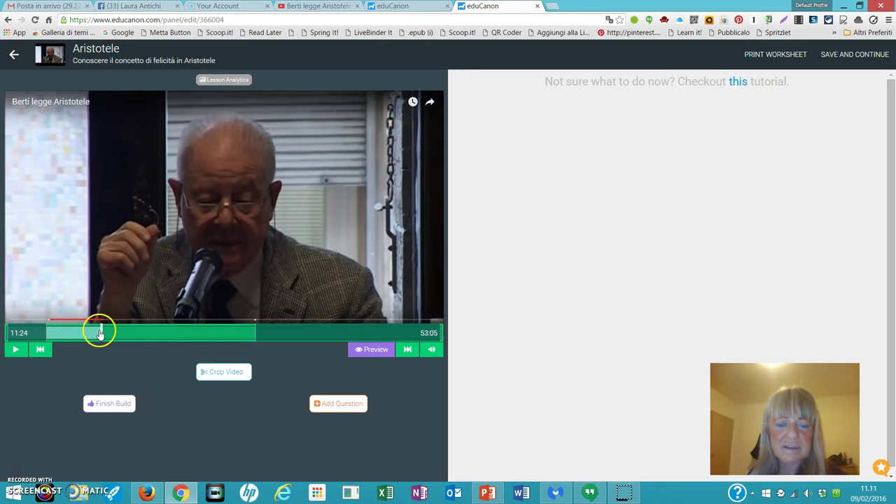
left_click(339, 406)
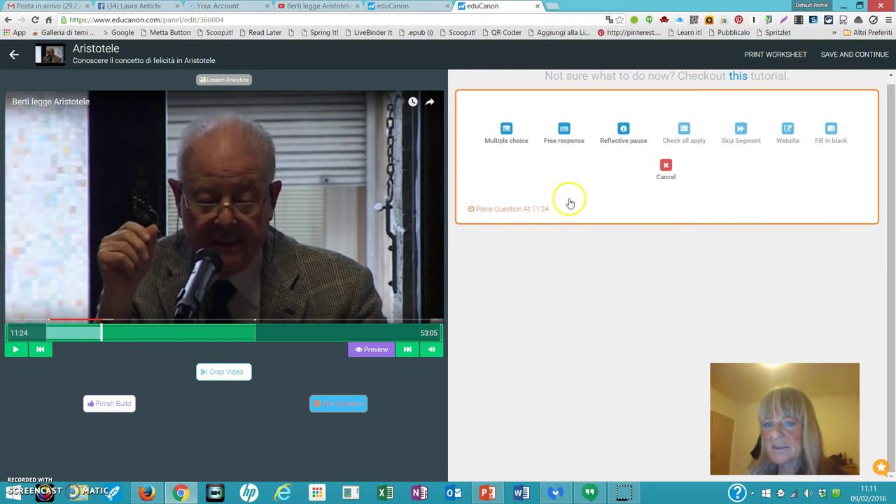
left_click(507, 132)
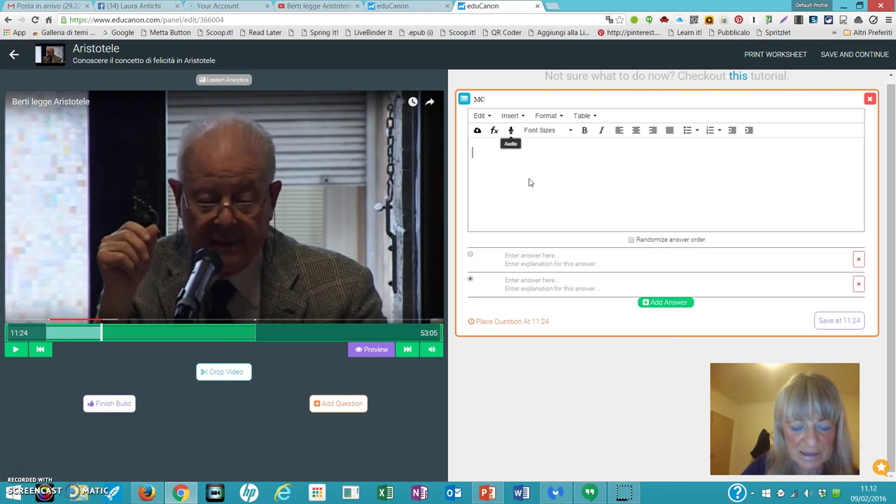
Write the multiple choice question text "La felicità per Aristotele è:".
type("a")
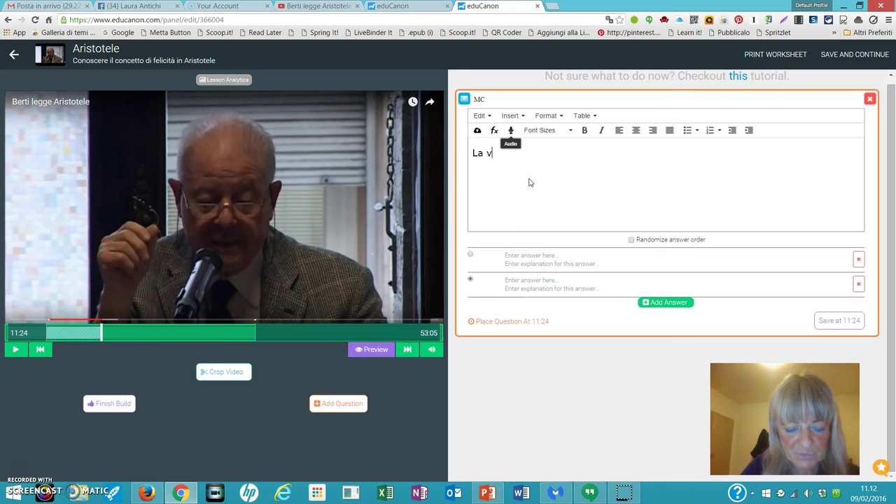
key("BackSpace")
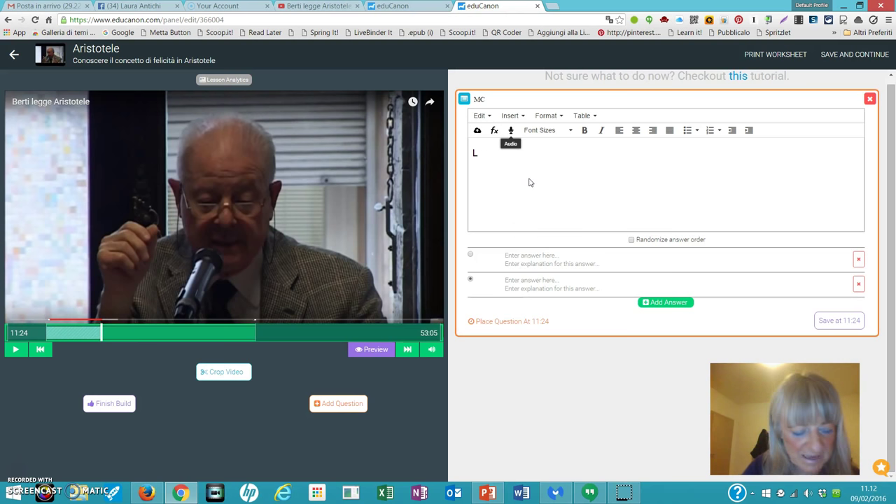
type("felità per A")
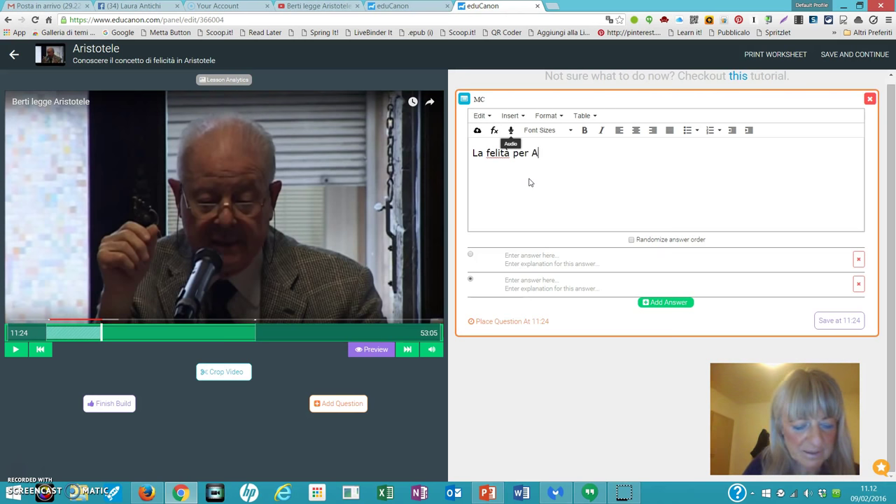
type("totele")
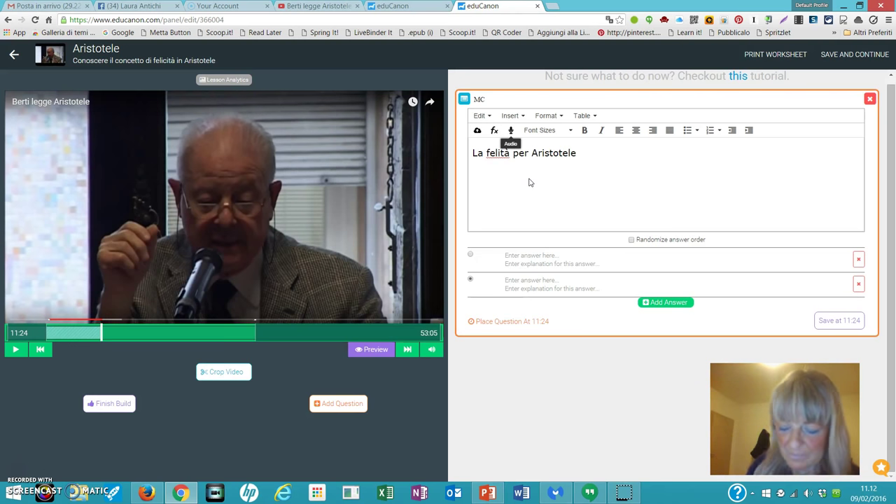
left_click(499, 153)
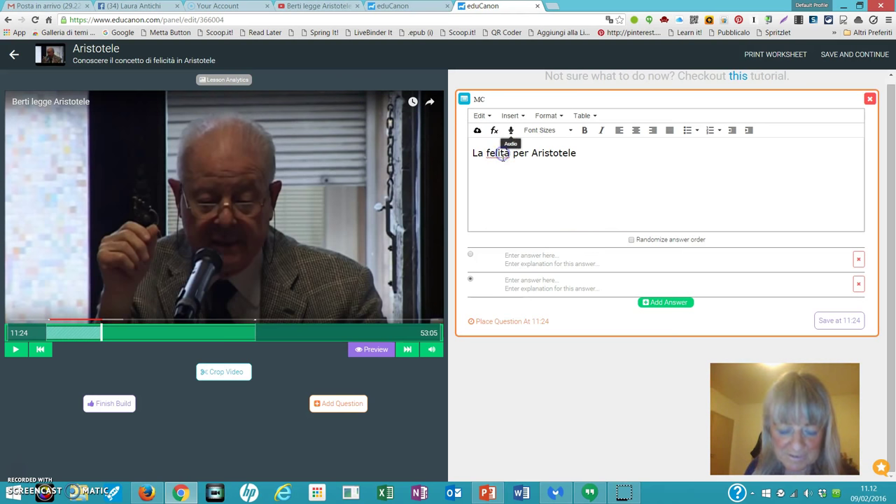
type("ci")
left_click(580, 163)
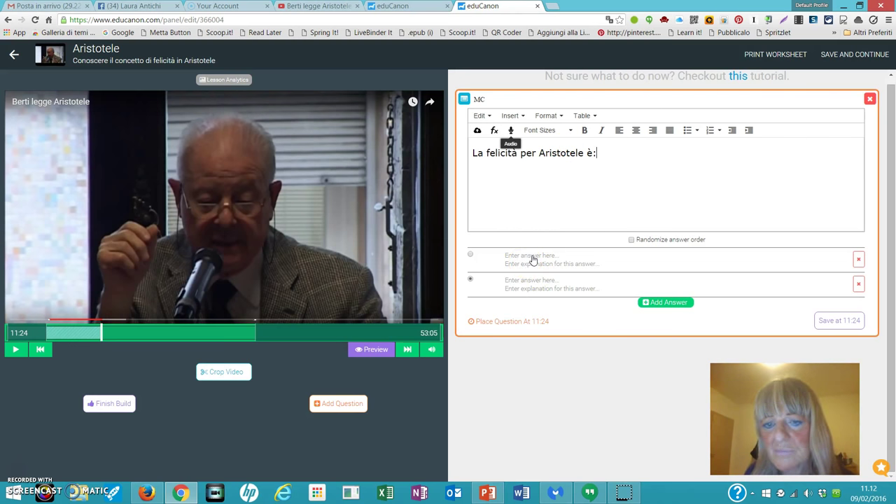
Enter "virtù" as the first answer choice of the question.
left_click(532, 257)
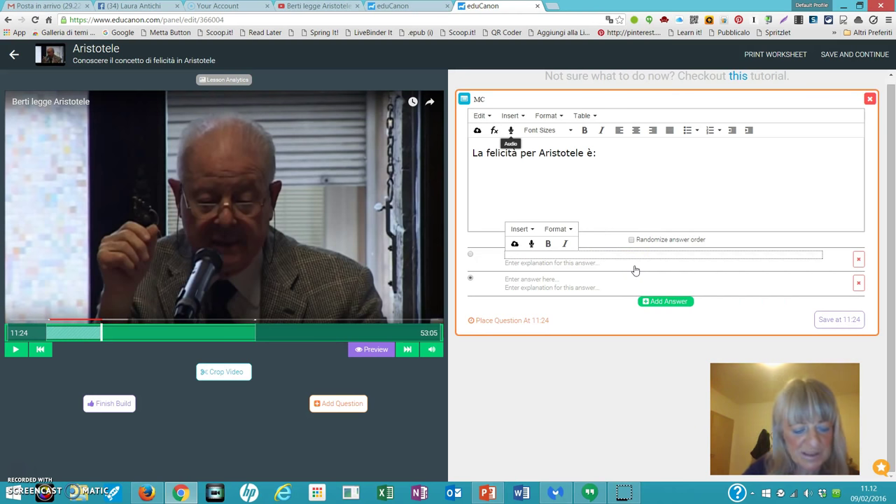
type("l")
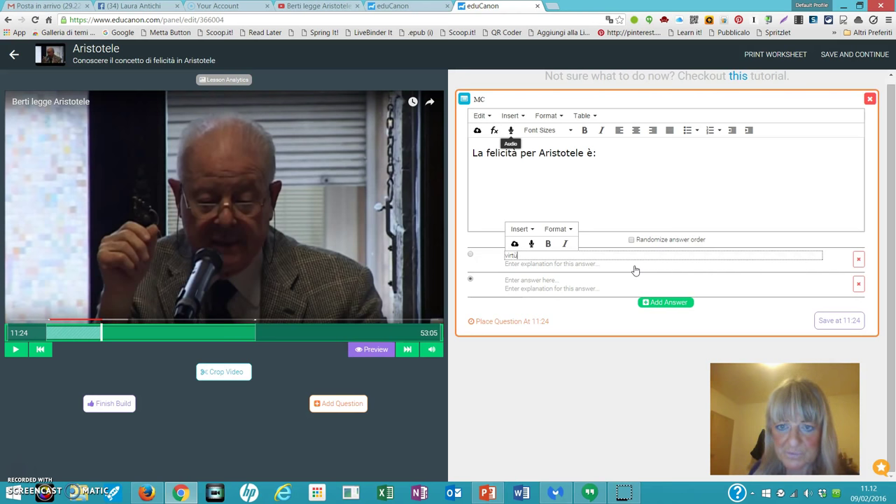
key("BackSpace")
key("BackSpace")
key("BackSpace")
key("BackSpace")
key("BackSpace")
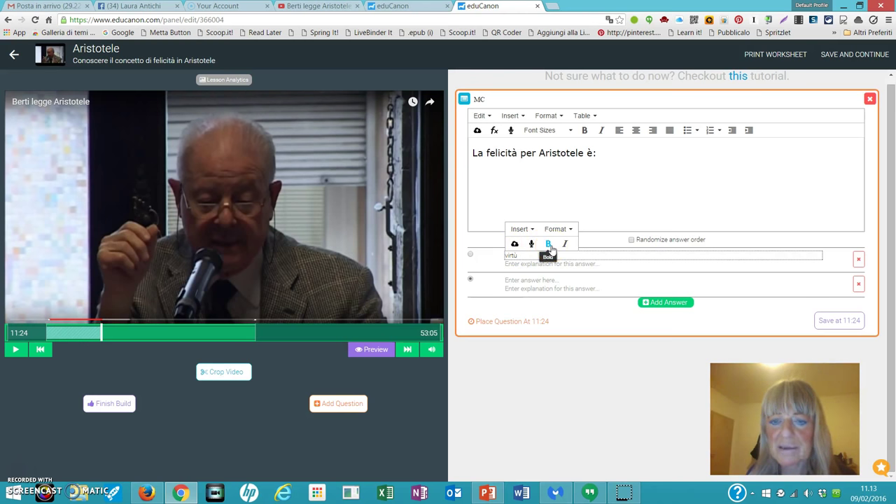
left_click(563, 244)
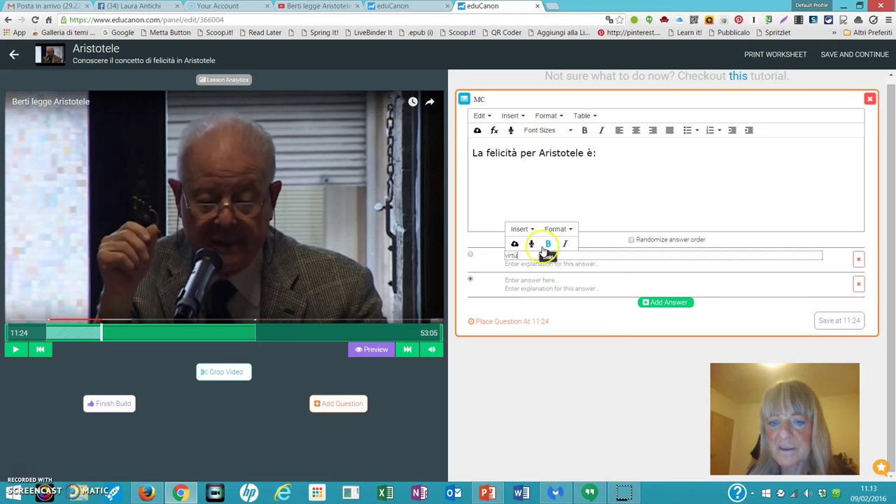
Enter "rispettare gli affetti" as the second answer and add a third answer, "essere politico per l'uomo".
left_click(507, 280)
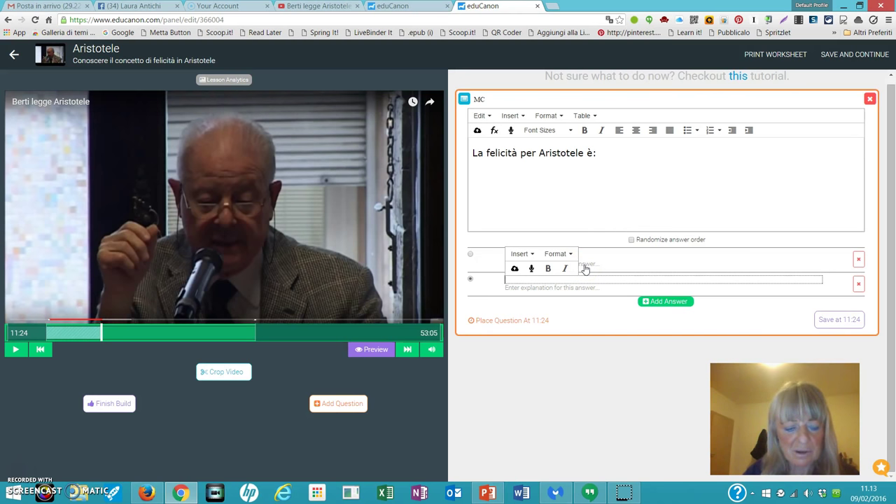
type("n")
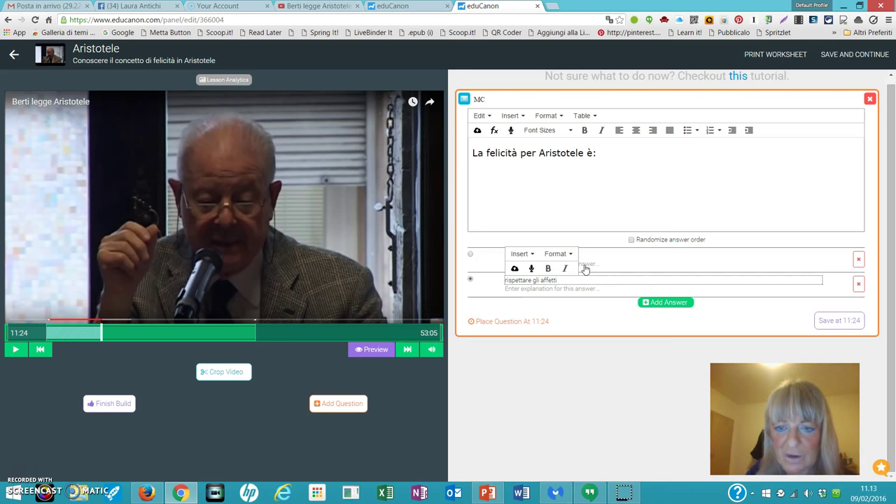
left_click(664, 308)
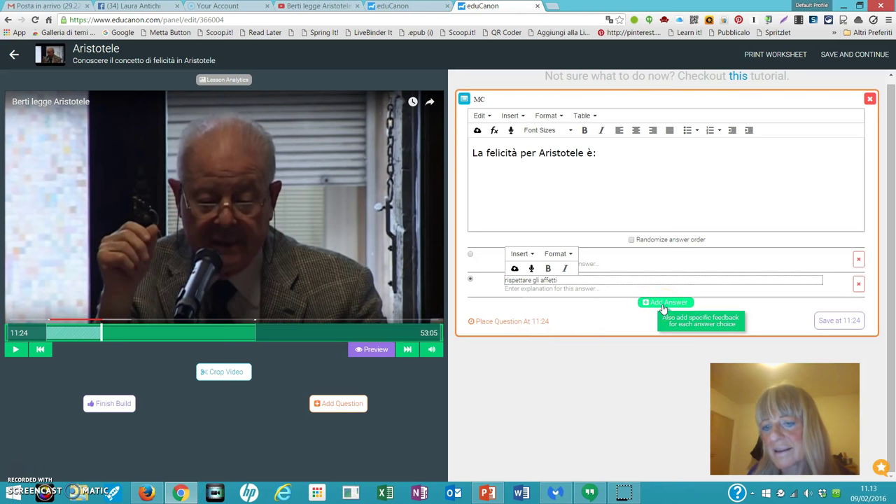
left_click(663, 305)
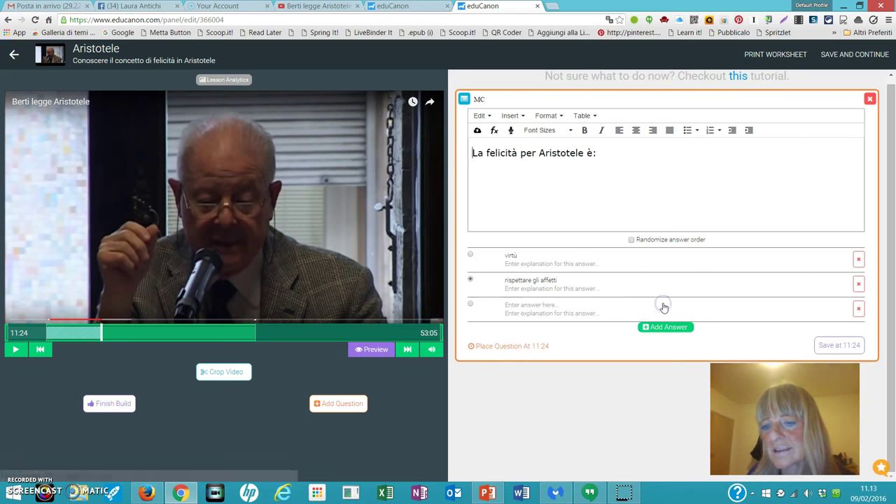
left_click(509, 308)
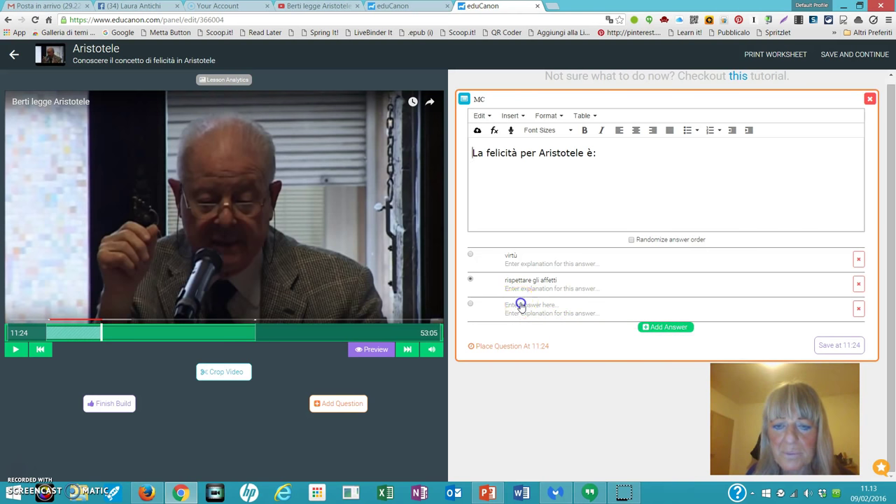
left_click(517, 307)
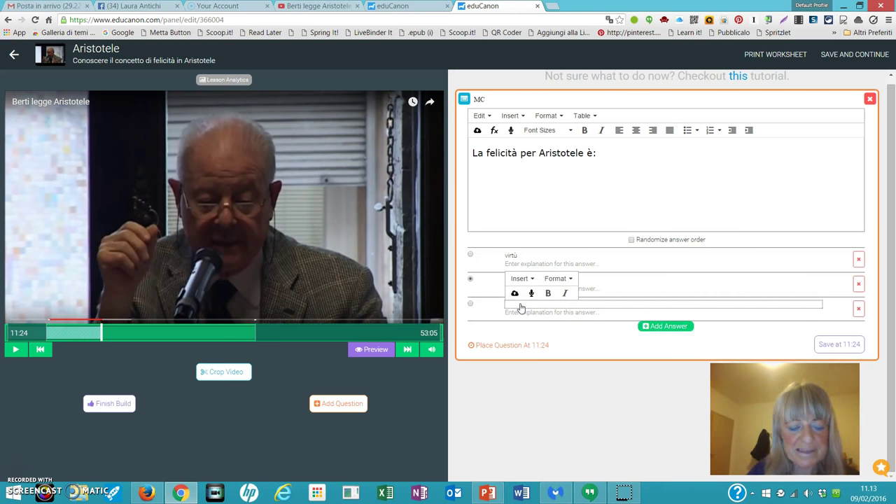
type("essere politico per l'uomo")
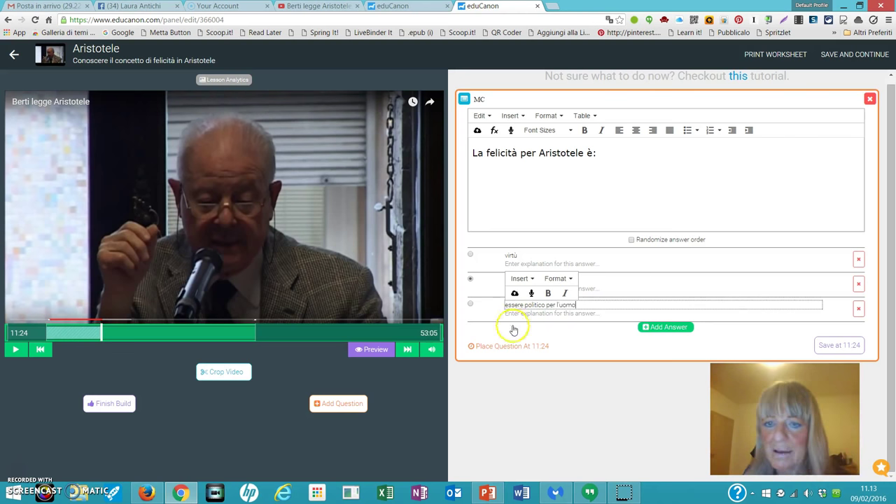
Mark "virtù" as the correct answer, randomize the answer order and save the question at 11:24.
left_click(603, 347)
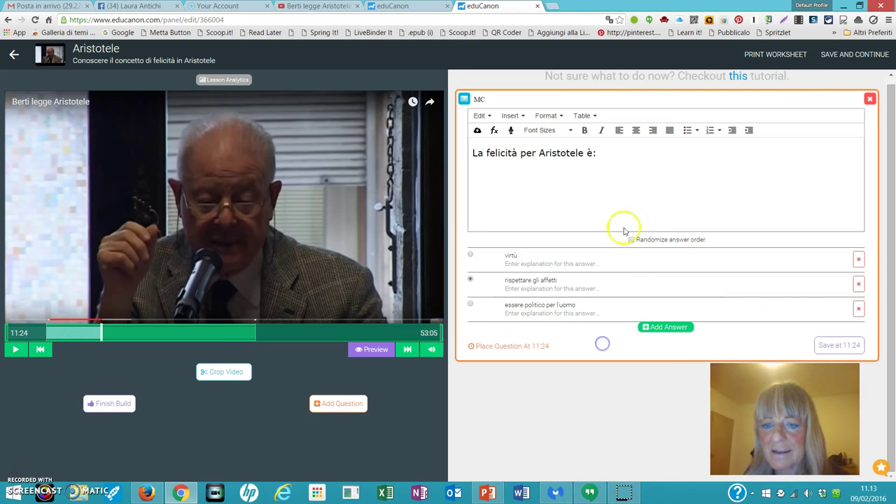
left_click(470, 256)
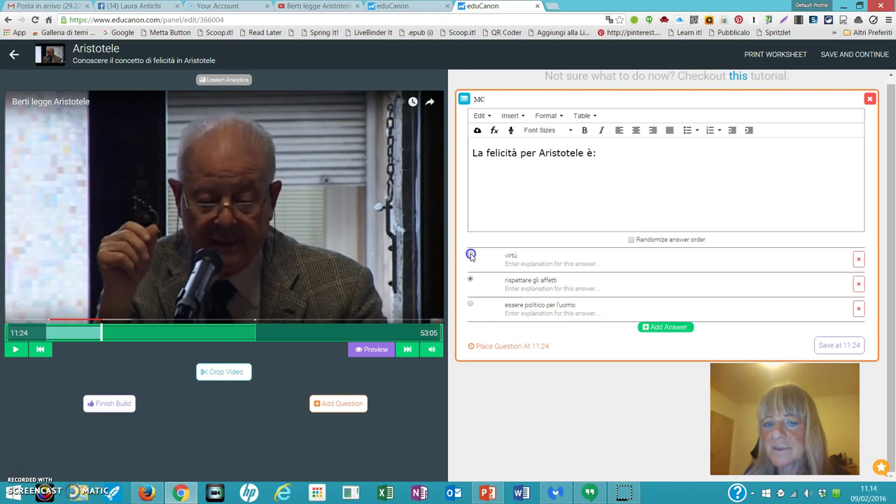
left_click(633, 241)
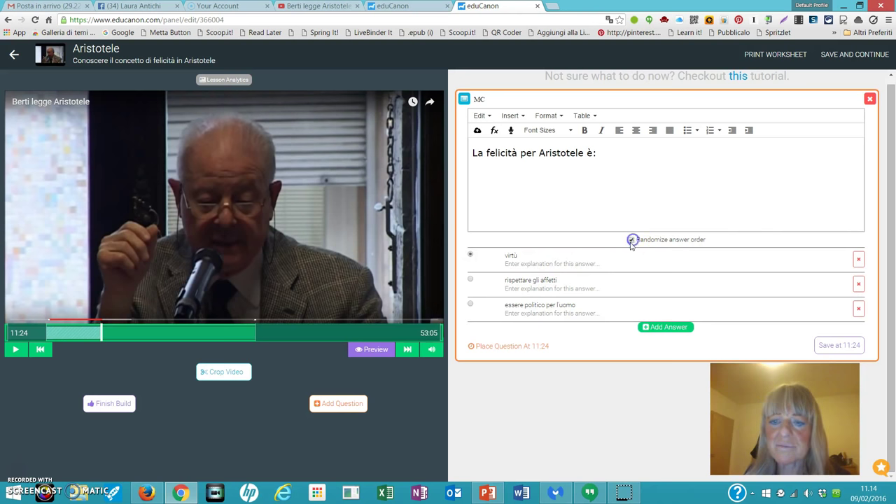
left_click(833, 347)
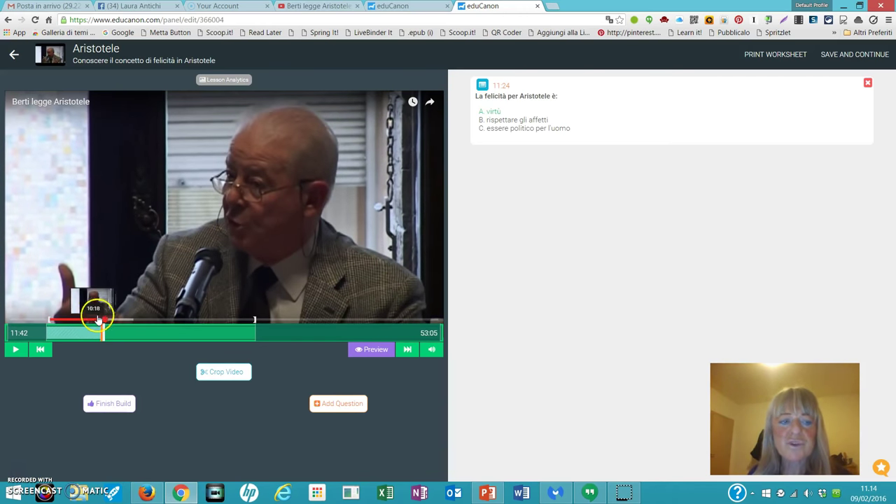
Add and save a free response question at 15:48 reading "Parla della differenza tra virtù etiche e dianoetiche".
left_click_drag(105, 321, 138, 320)
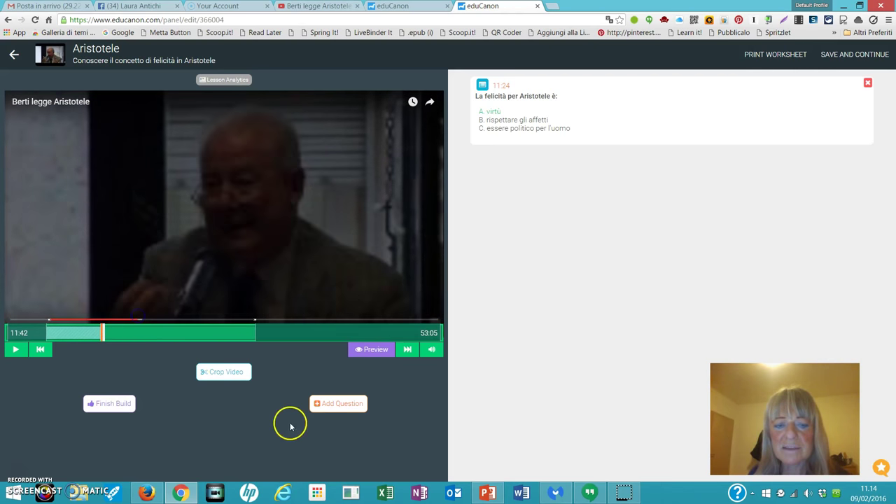
left_click(337, 406)
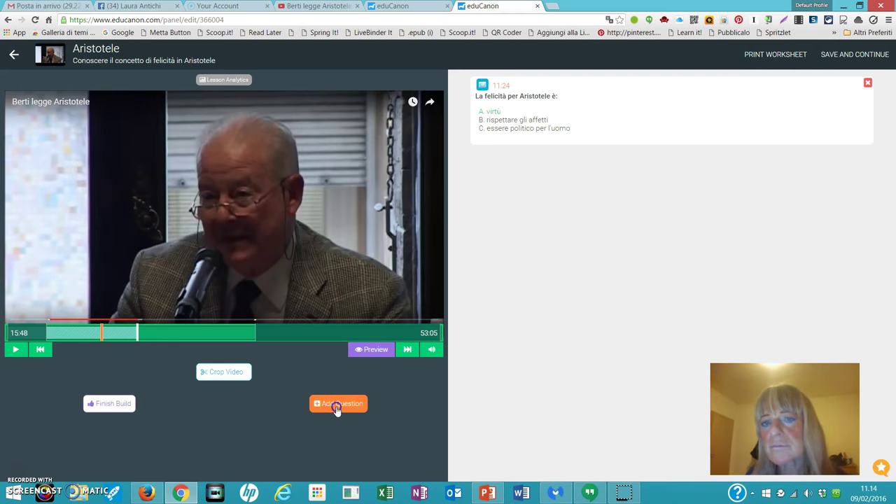
left_click(568, 195)
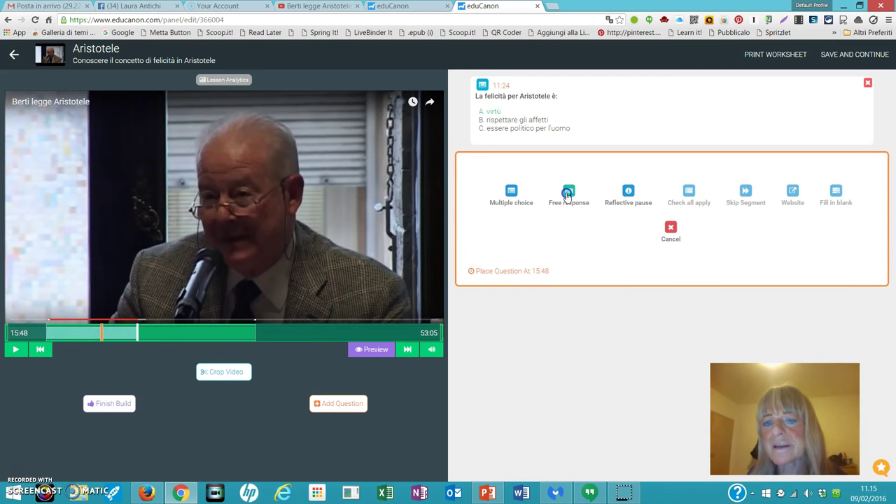
left_click(484, 273)
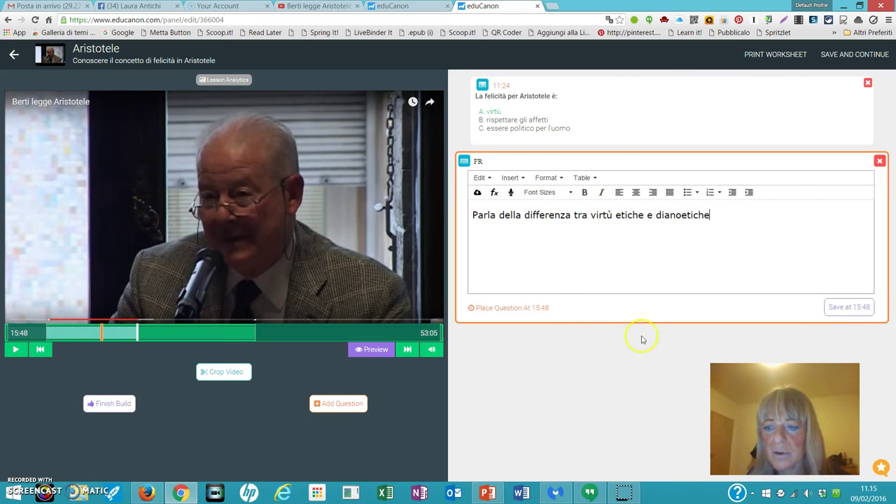
left_click(854, 313)
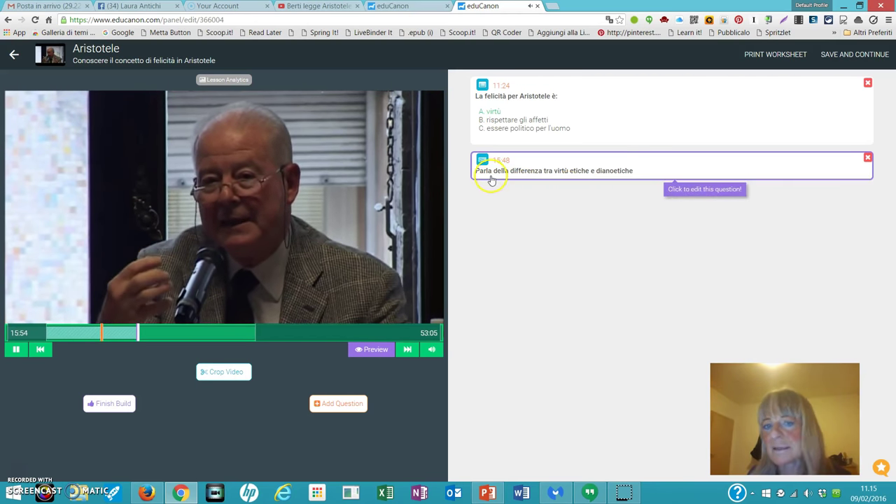
Move playback to 21:46 and save a reflective pause at 15:58: "Questa parte del video è molto importante per comprendere il concetto chiave di virtù in Aristotele".
left_click(342, 406)
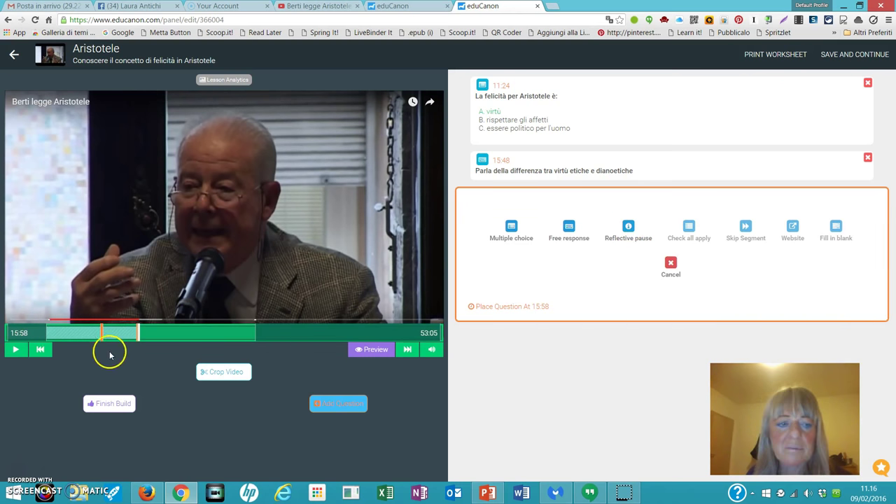
left_click(258, 420)
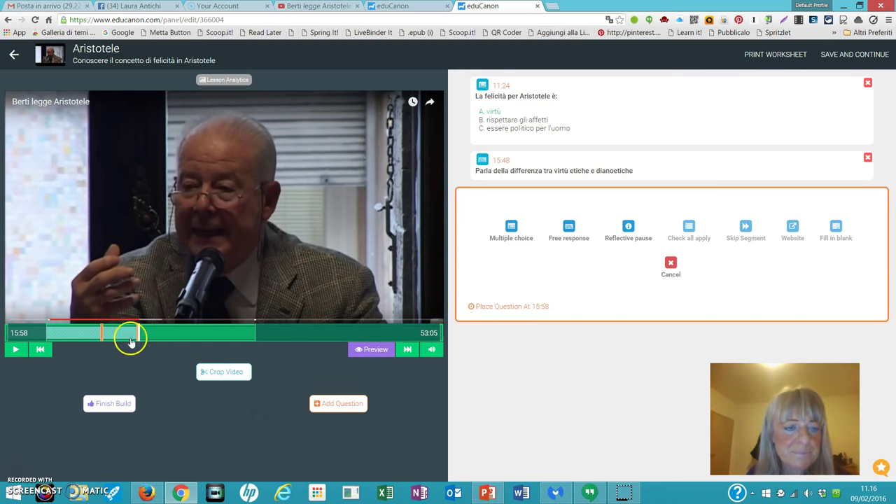
left_click_drag(138, 322, 185, 320)
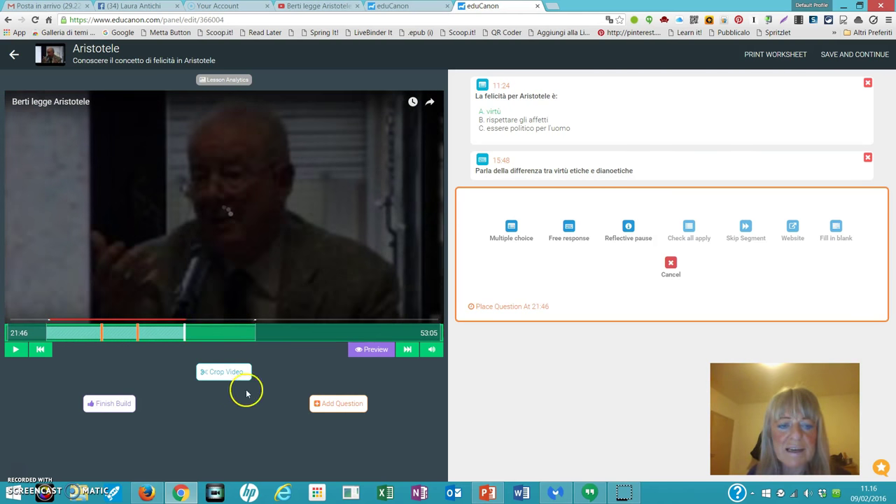
left_click(628, 228)
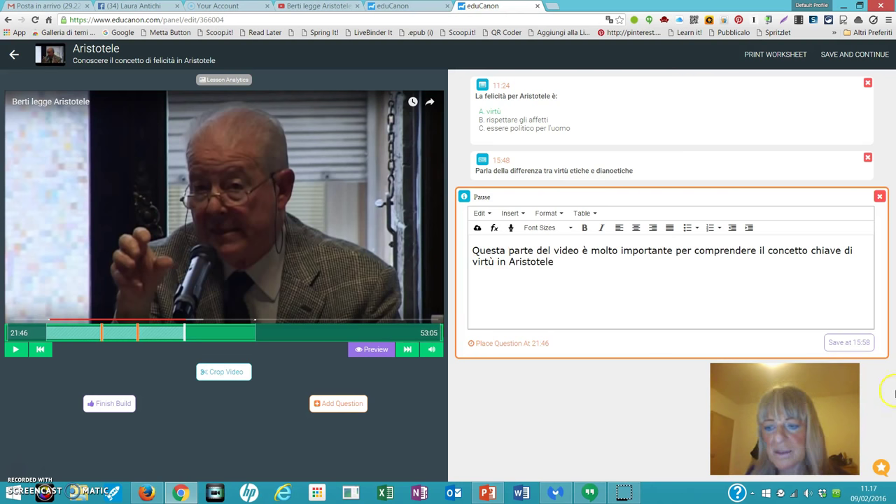
left_click(849, 343)
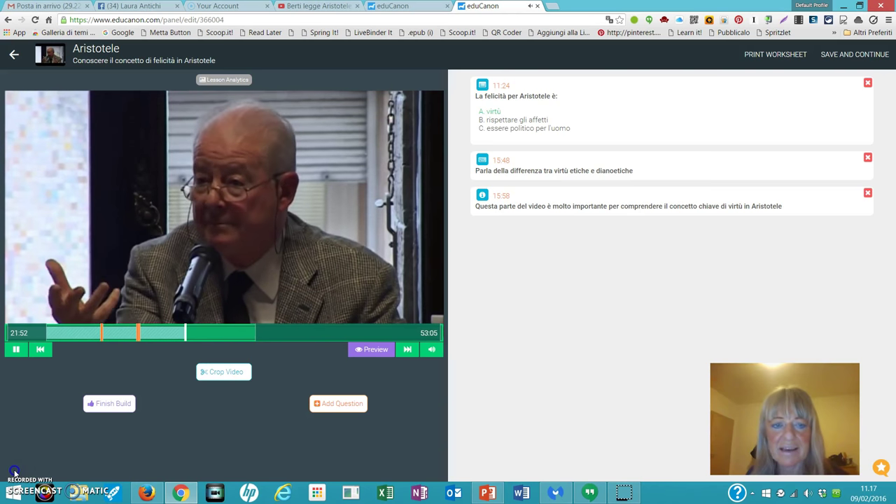
Preview the lesson as a student sees it, play the opening briefly and return to the lesson editor.
left_click(60, 463)
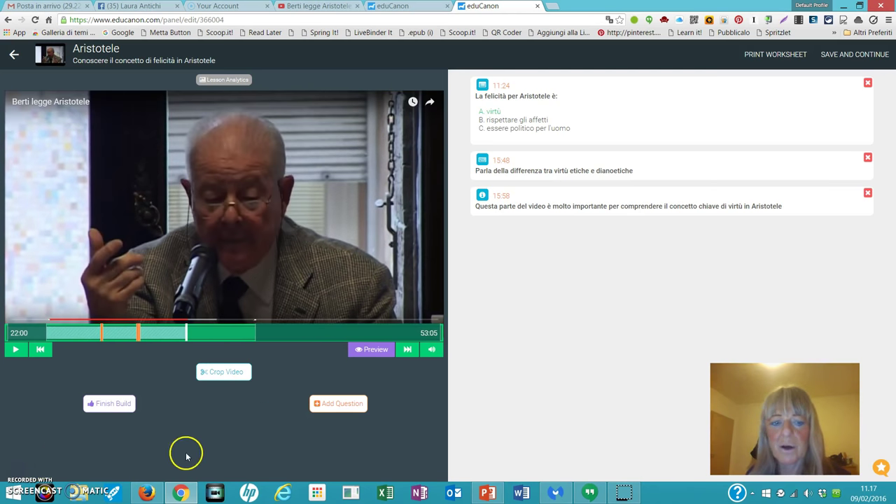
left_click(370, 350)
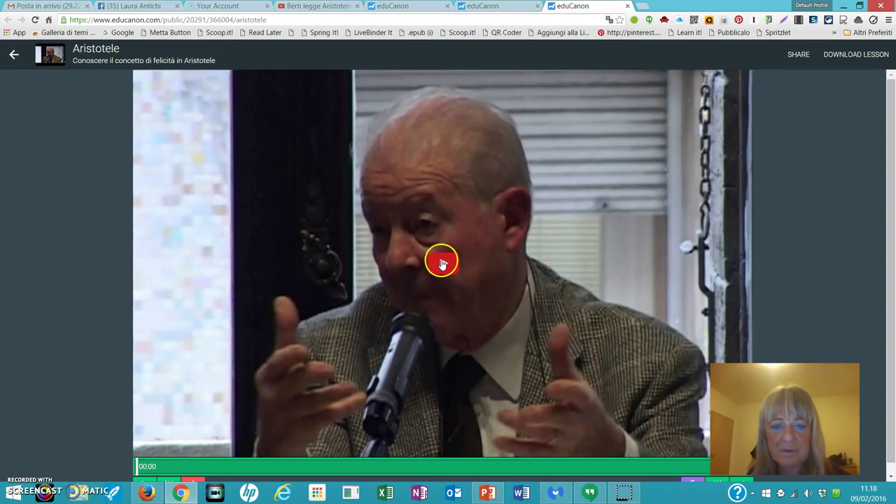
left_click(442, 262)
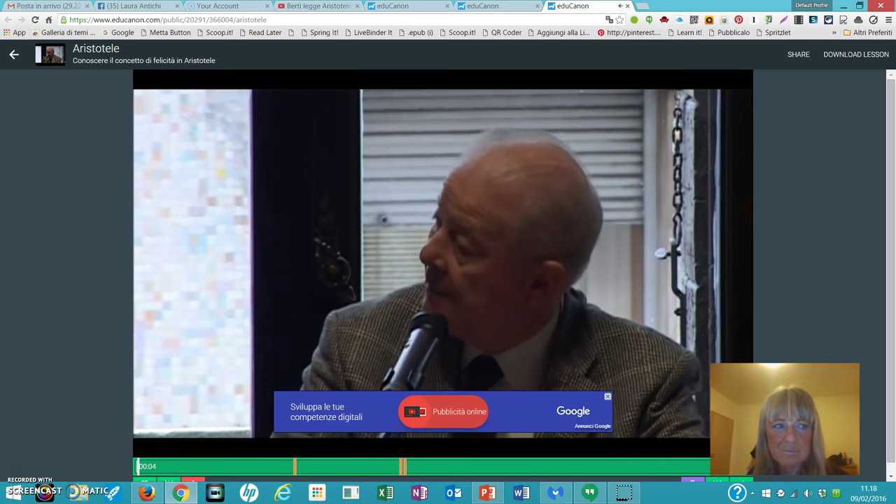
left_click(12, 58)
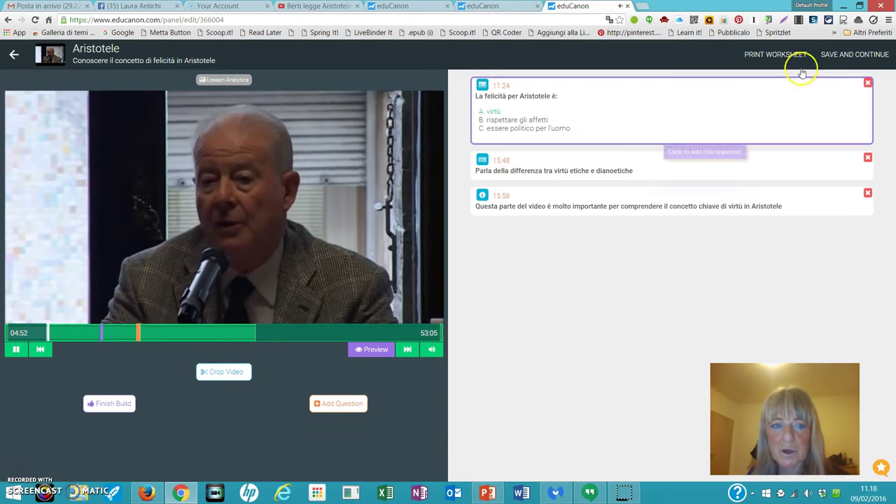
Save the lesson, create the class "classe terza d" and assign the lesson to it with the date 02/26/2016.
left_click(851, 55)
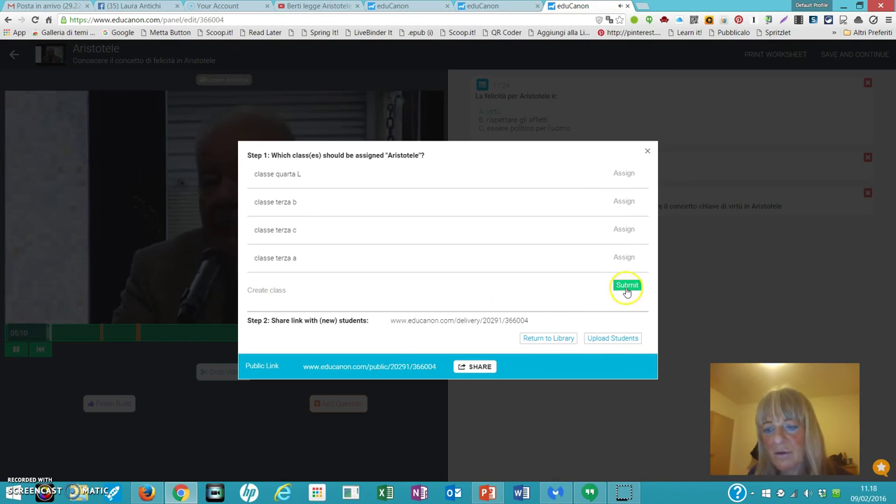
left_click(277, 292)
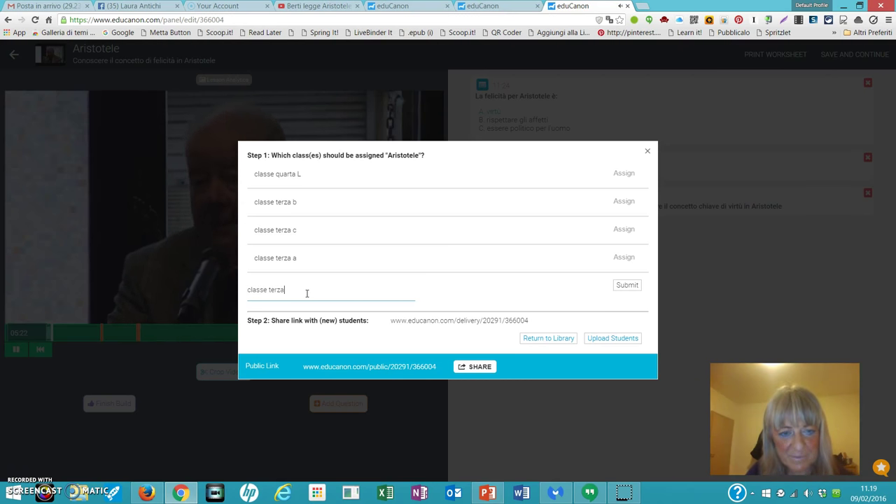
type("a")
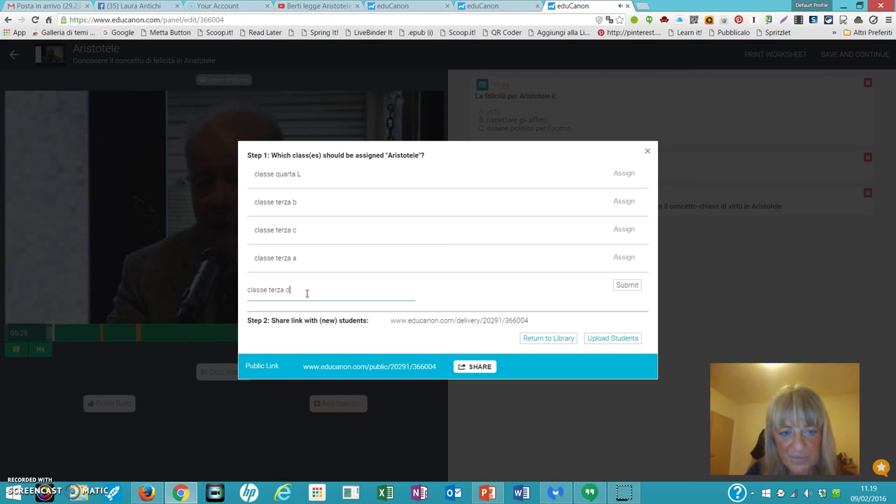
left_click(627, 287)
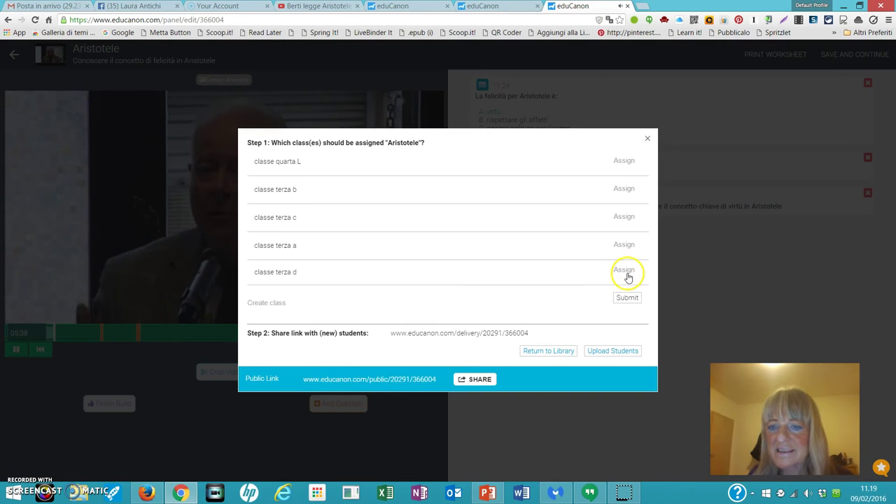
left_click(625, 272)
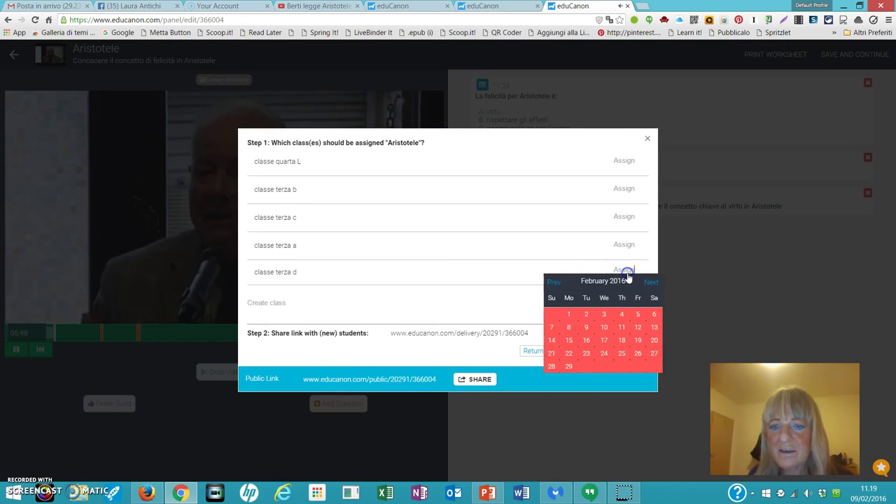
left_click(639, 355)
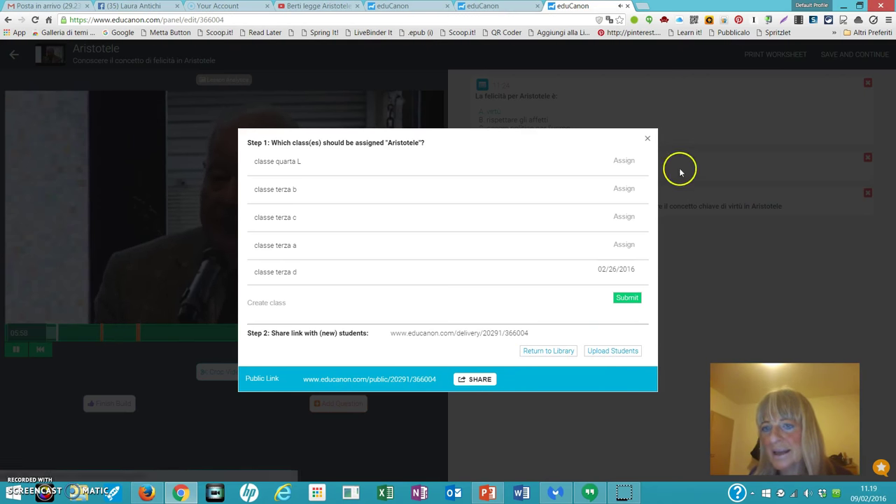
left_click(649, 138)
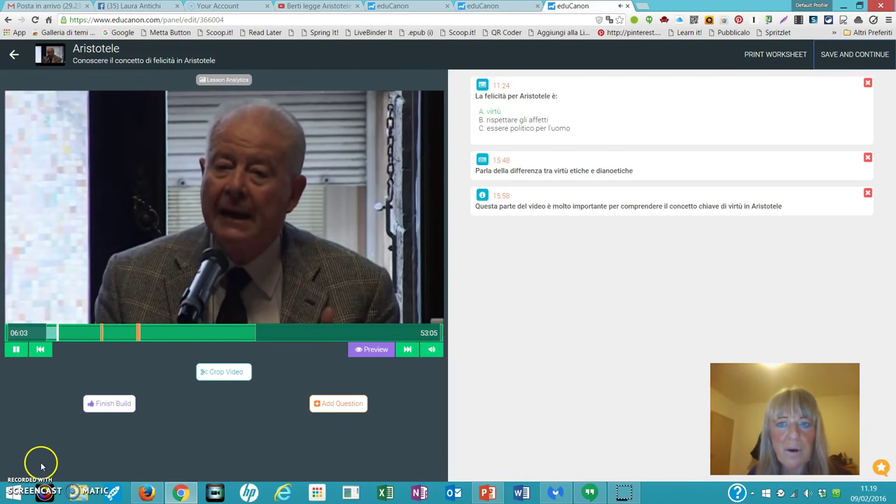
Assign the Aristotele lesson to "classe terza c" with the due date 24 February 2016.
left_click(844, 55)
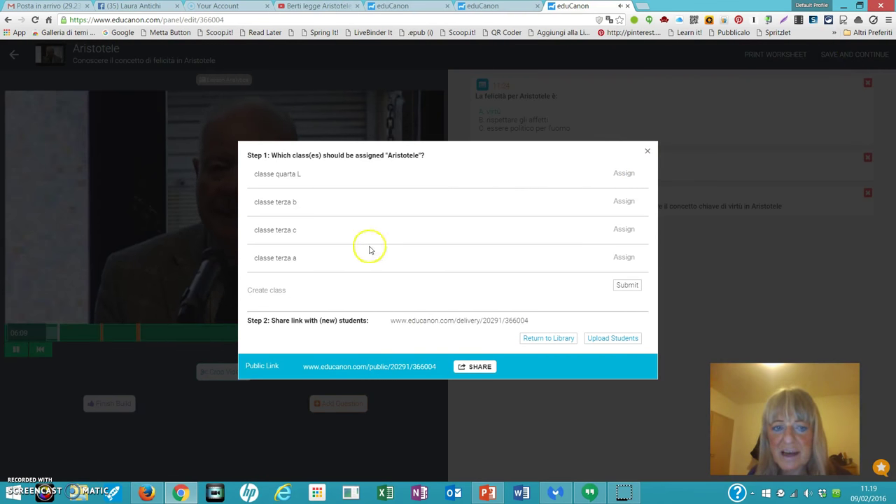
left_click(630, 235)
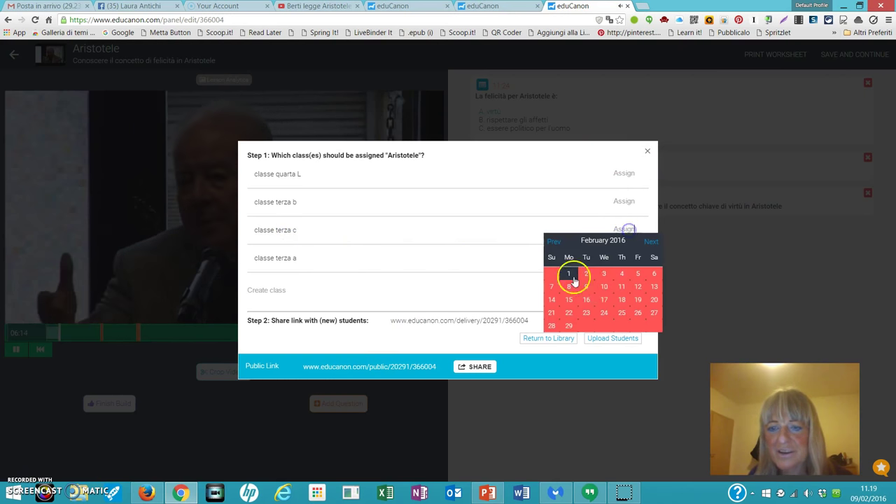
left_click(604, 314)
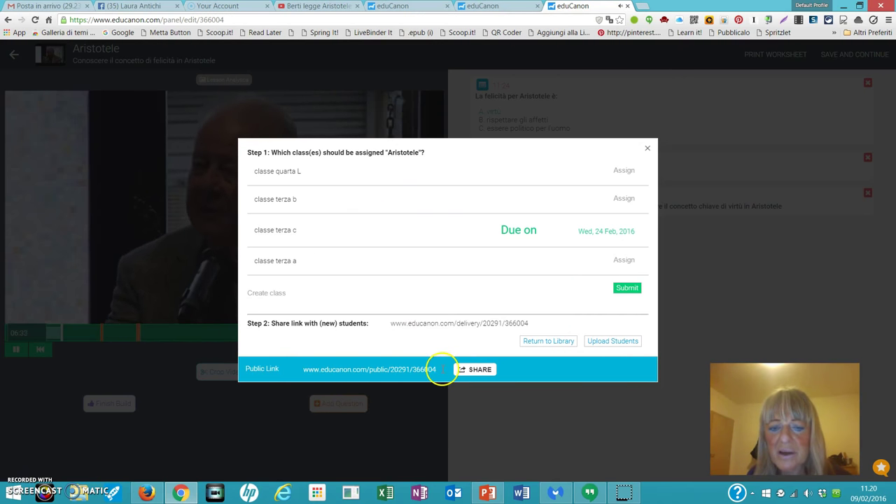
Highlight the lesson's public link, display its social sharing options and close the assignment dialog.
left_click_drag(436, 369, 301, 369)
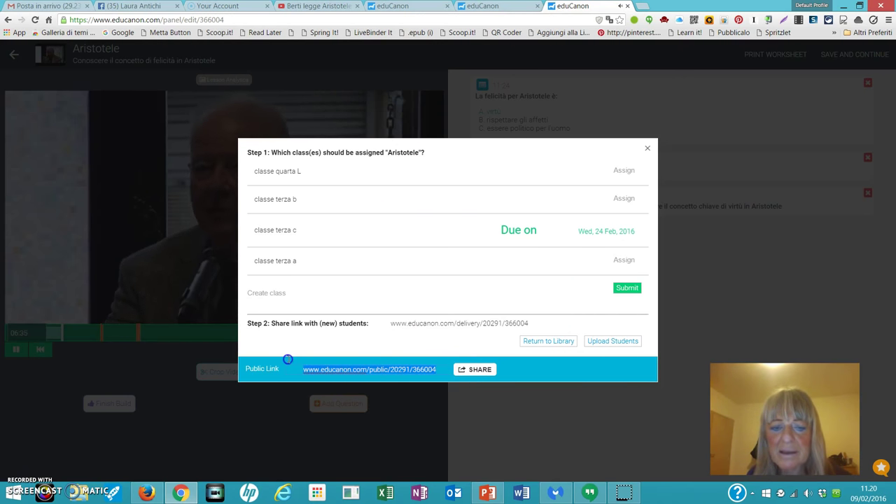
left_click(476, 369)
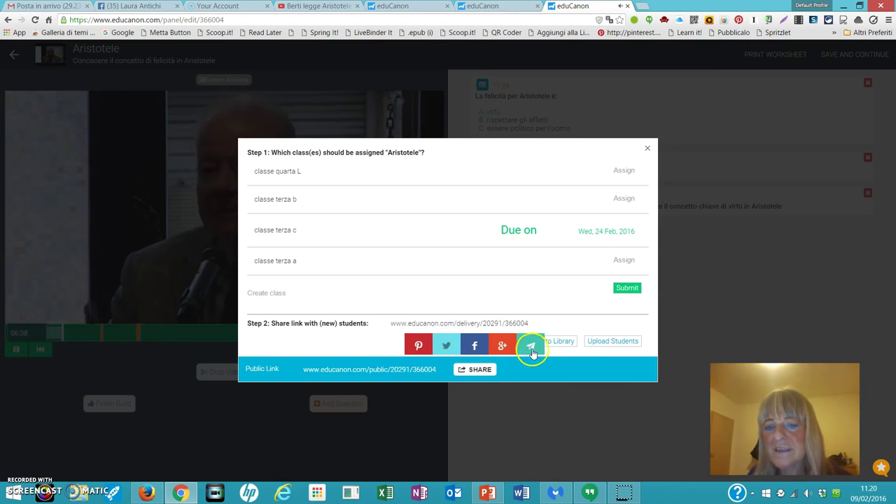
left_click(649, 149)
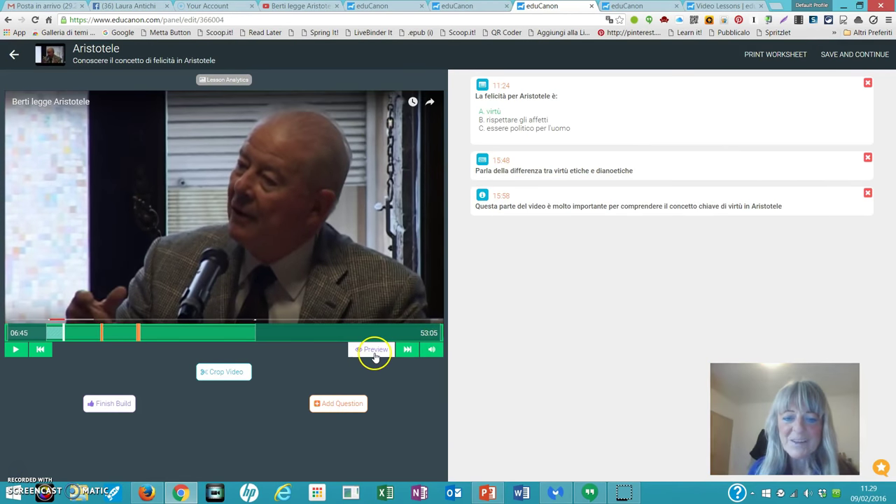
Preview the lesson, jump to the free response question on virtù etiche e dianoetiche and submit "vvvvvv" as a test answer.
left_click(373, 352)
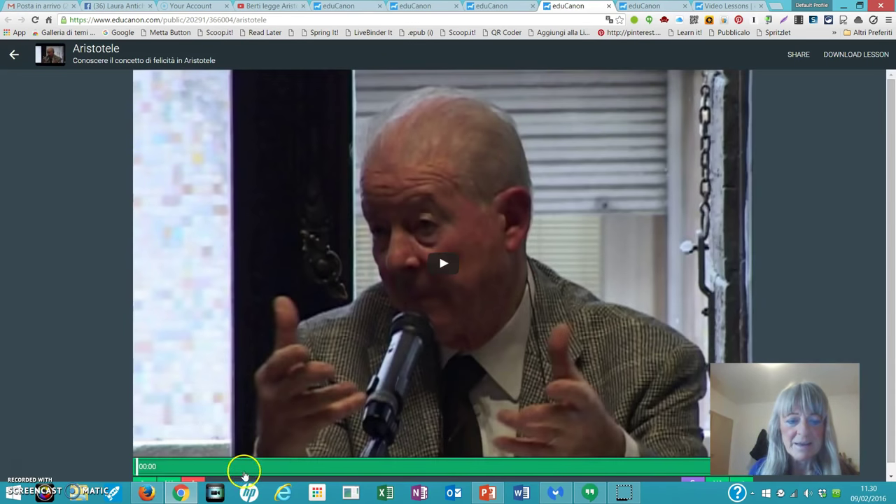
left_click(237, 467)
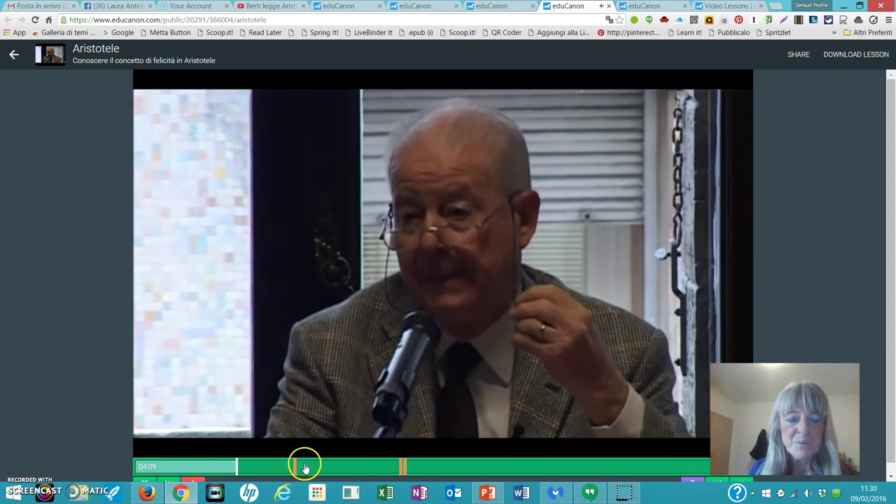
left_click(294, 468)
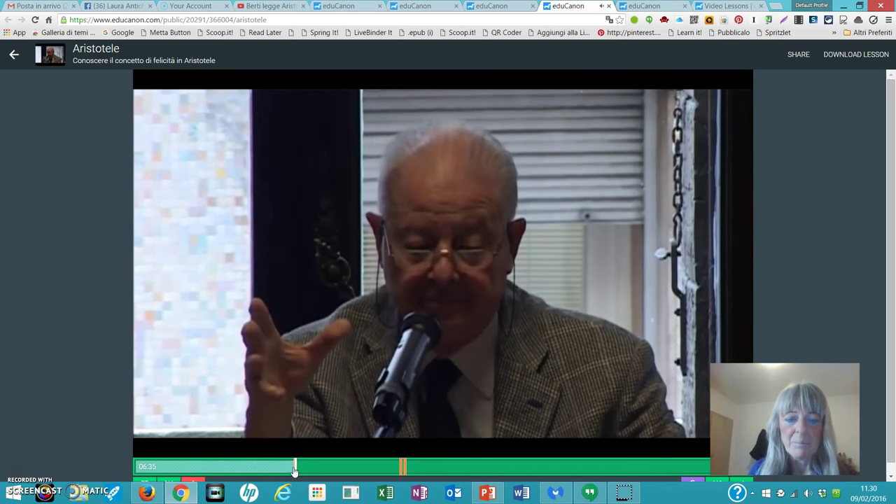
left_click(402, 470)
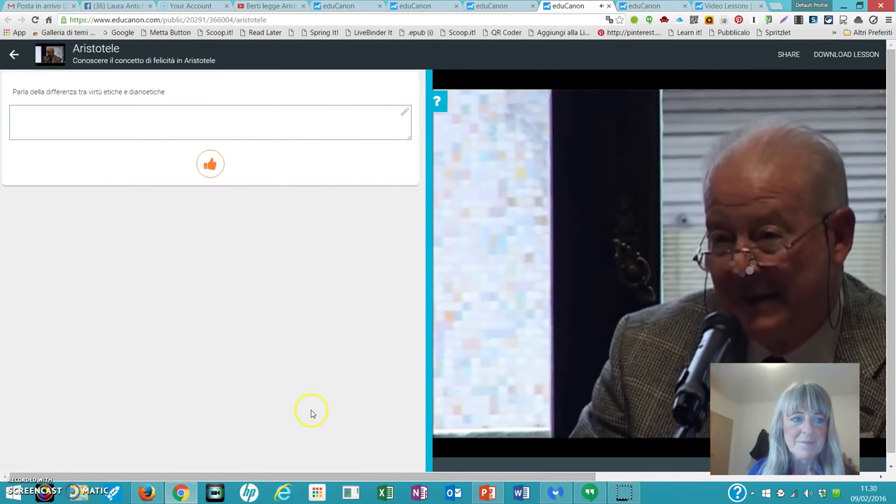
left_click(90, 124)
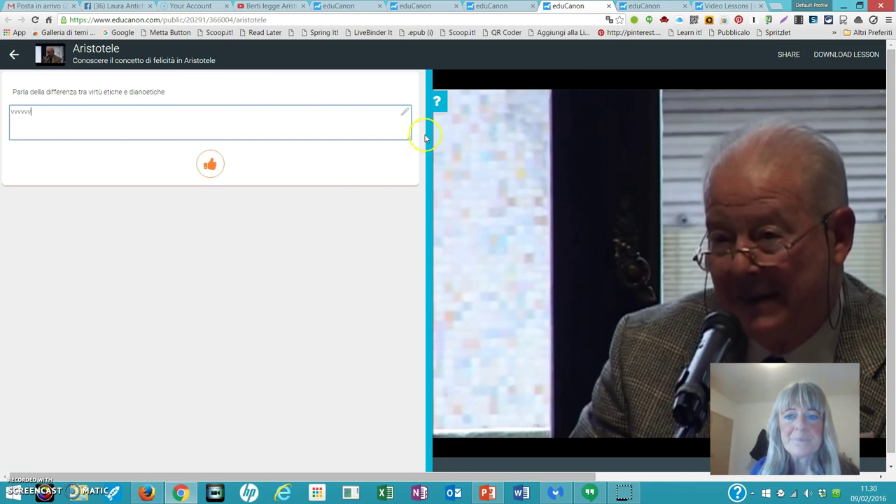
left_click(612, 446)
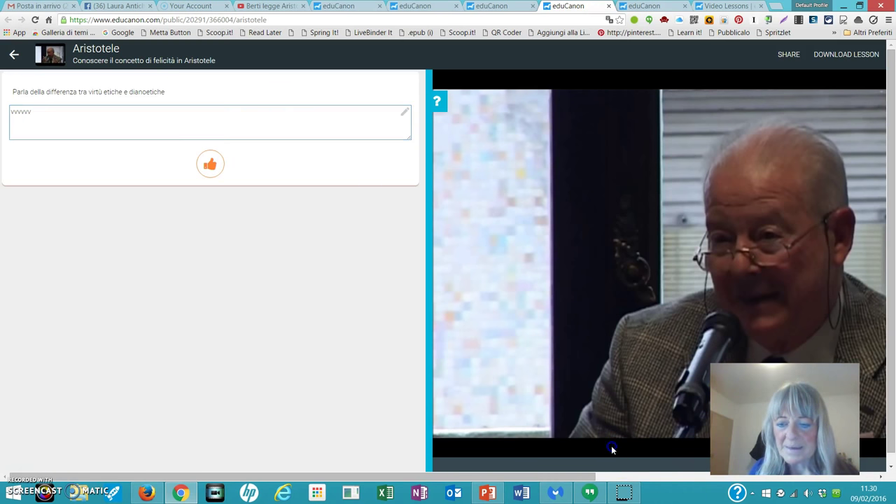
left_click(214, 171)
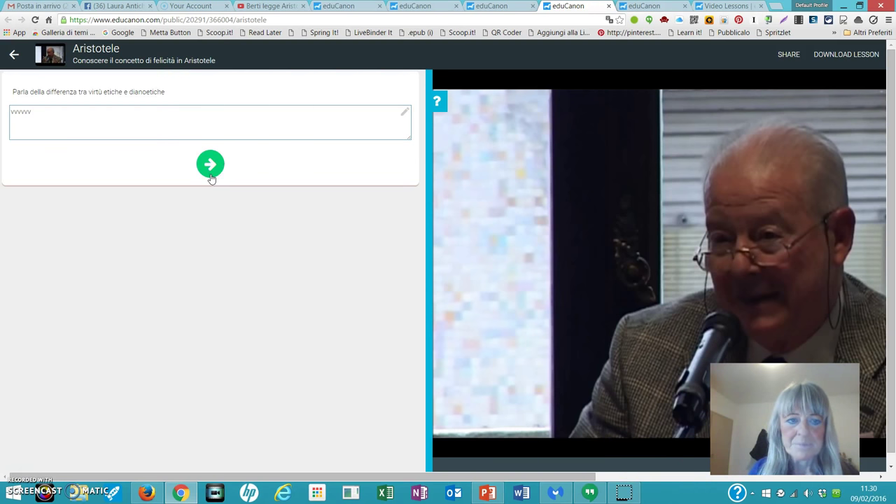
left_click(211, 168)
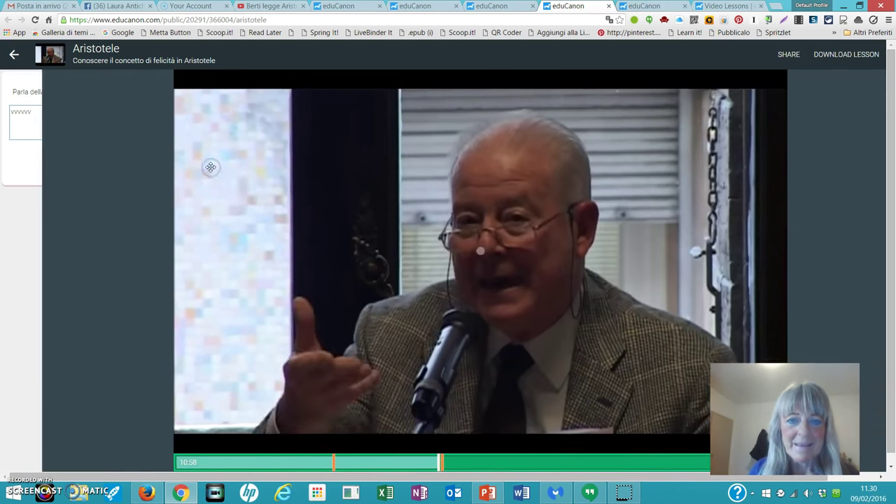
Go back to the multiple choice question on felicità in the preview and submit the answer "rispettare gli affetti".
left_click(294, 467)
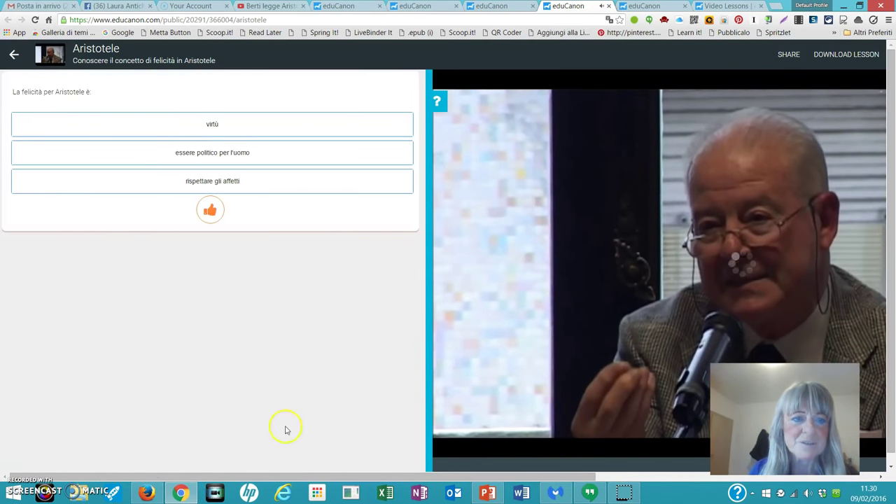
left_click(217, 184)
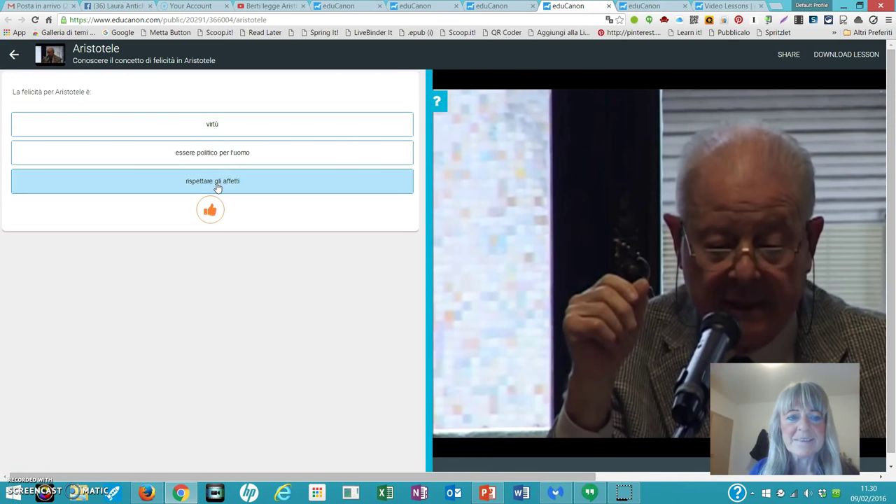
left_click(218, 201)
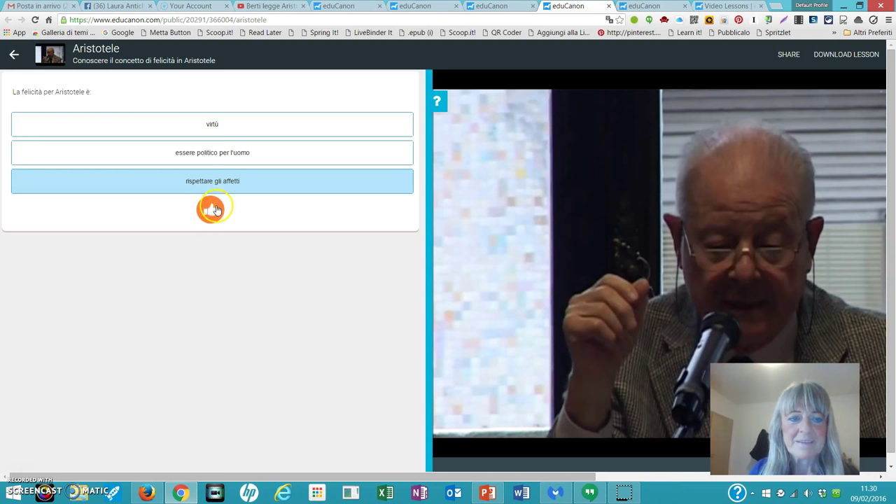
left_click(221, 205)
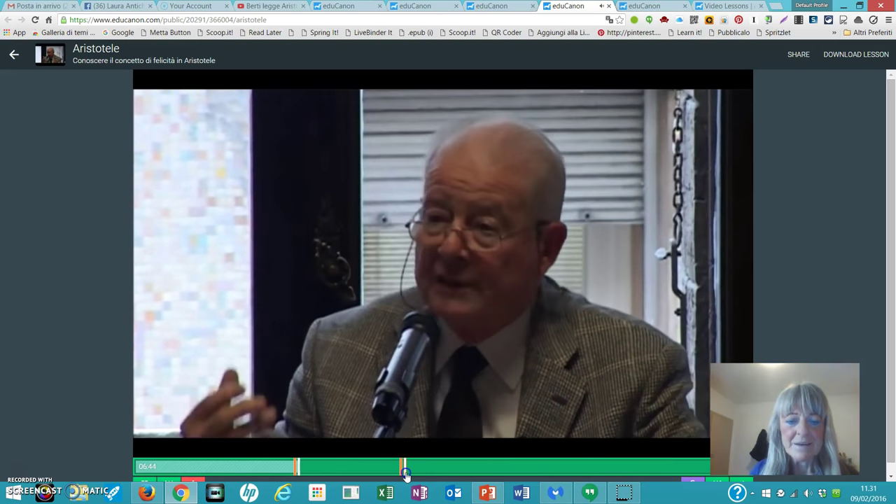
Jump to the reflective pause in the preview, acknowledge it and return to the lessons library.
left_click(404, 471)
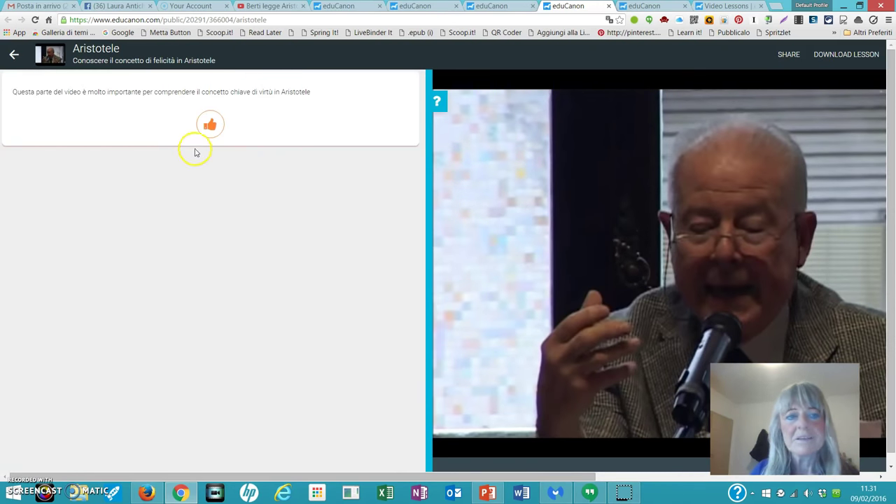
left_click(210, 128)
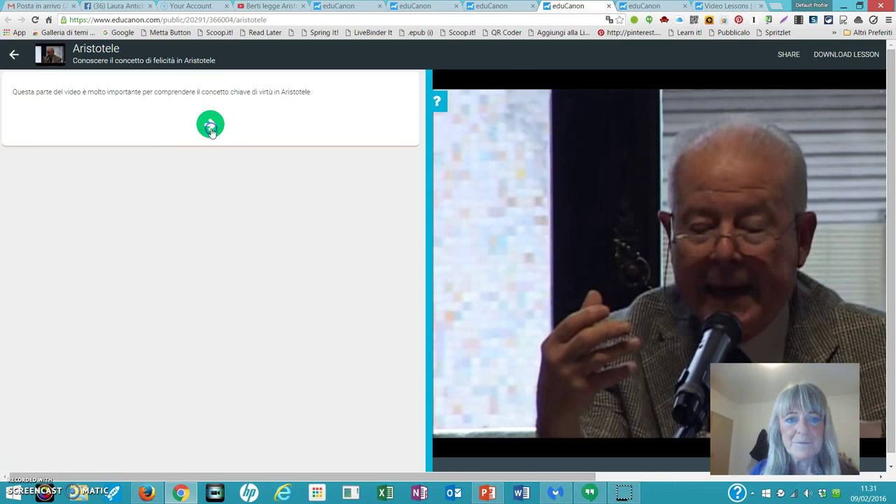
left_click(210, 126)
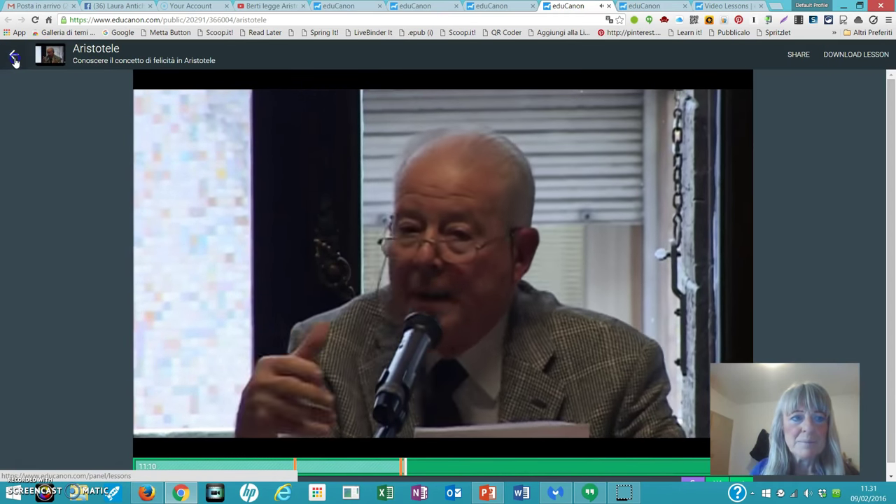
left_click(14, 59)
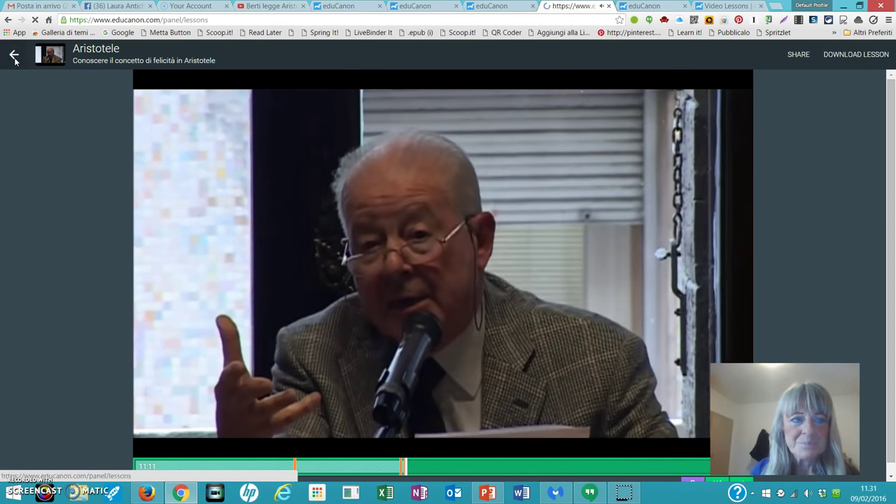